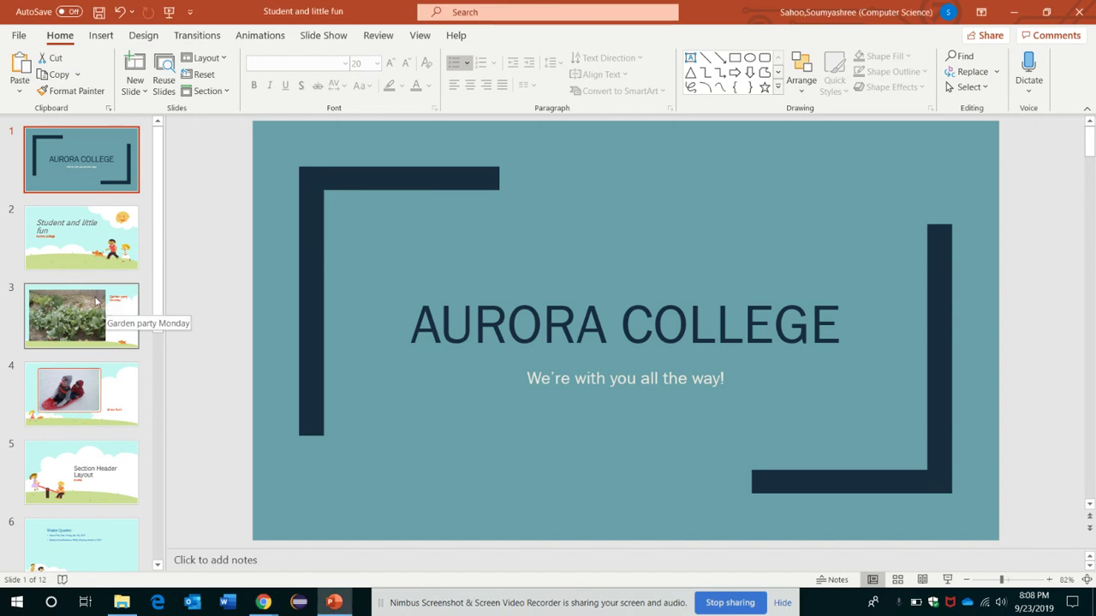
Display slide 3, the 'Garden party Monday' photo slide
{"action": "left_click", "coordinate": [96, 301]}
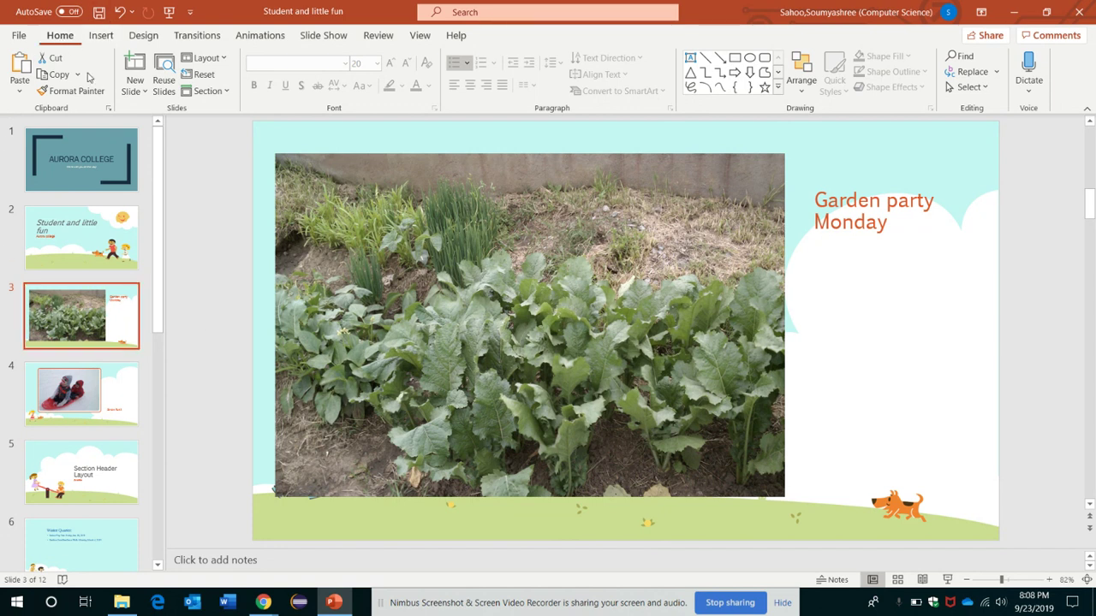
Add a new section named 'Fall quarter' starting at slide 3
{"action": "left_click", "coordinate": [228, 92]}
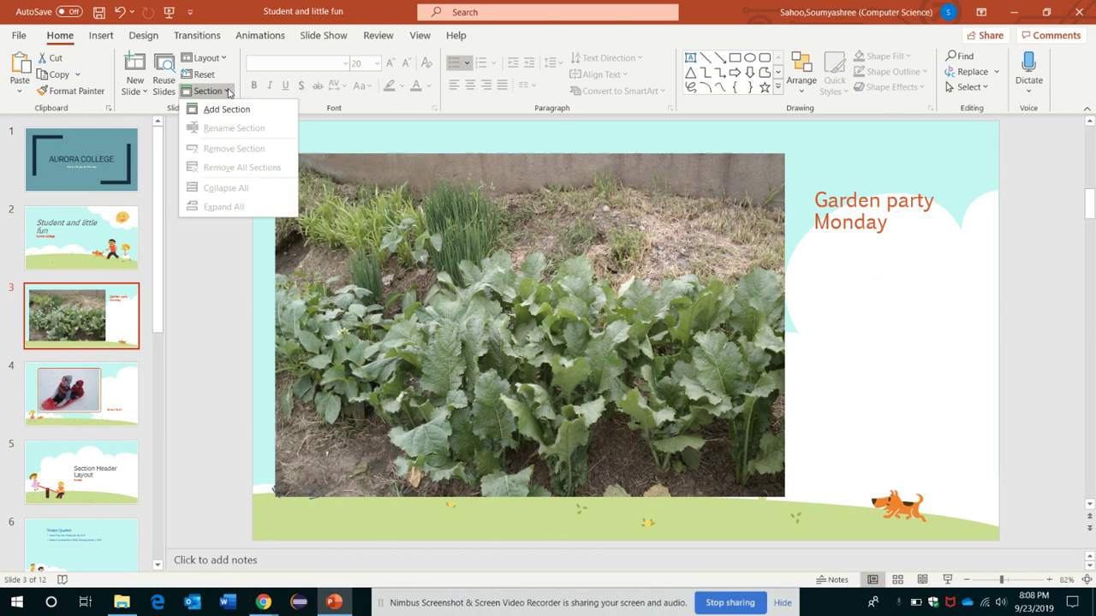
{"action": "left_click", "coordinate": [224, 110]}
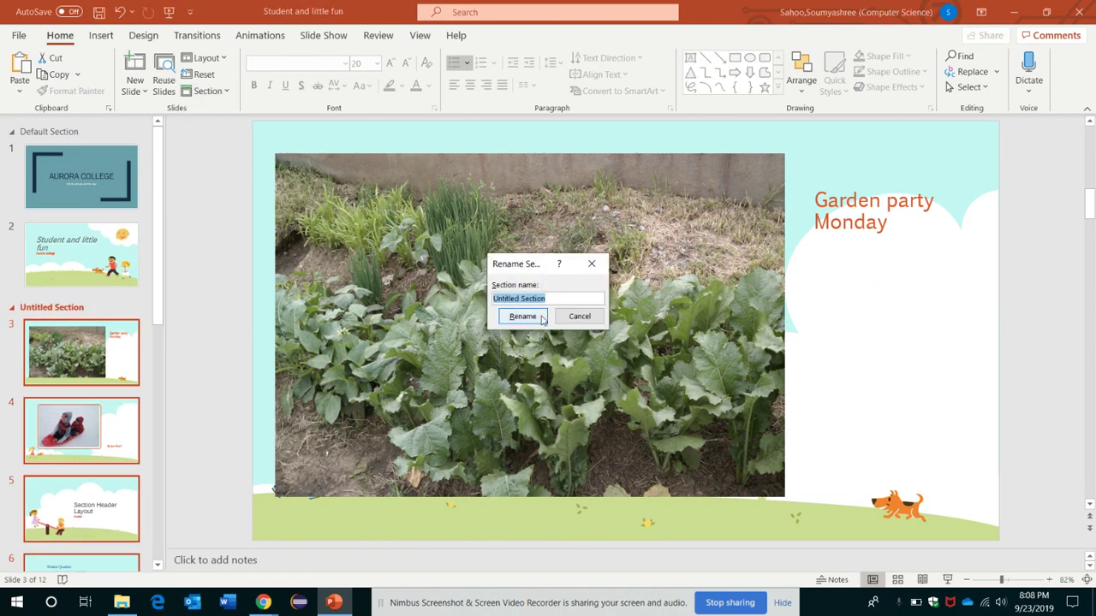
{"action": "key", "text": "BackSpace"}
{"action": "type", "text": "quarter"}
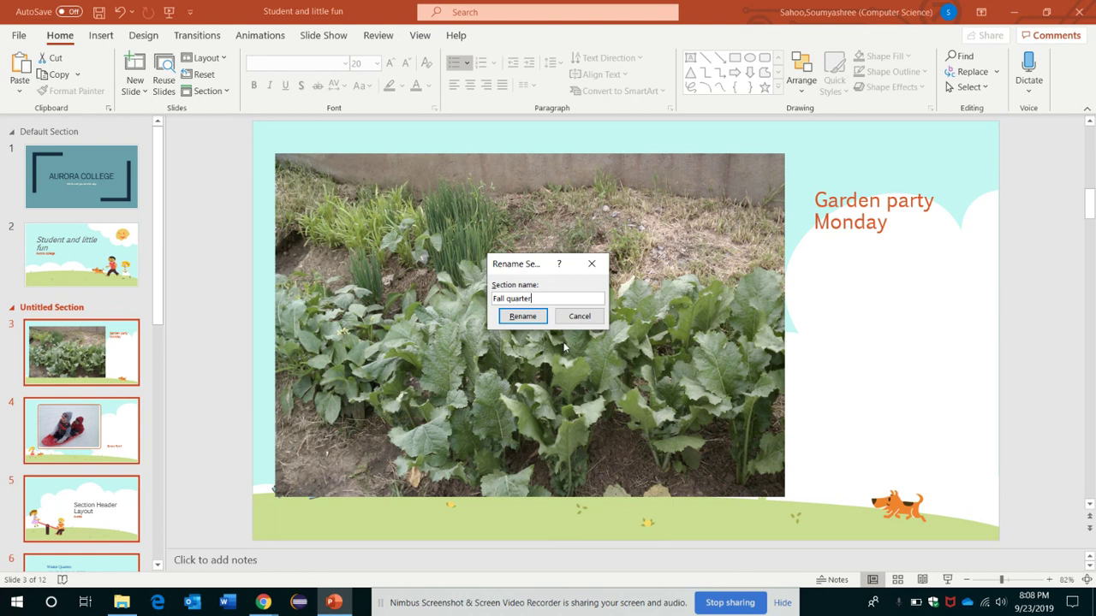
{"action": "left_click", "coordinate": [523, 324]}
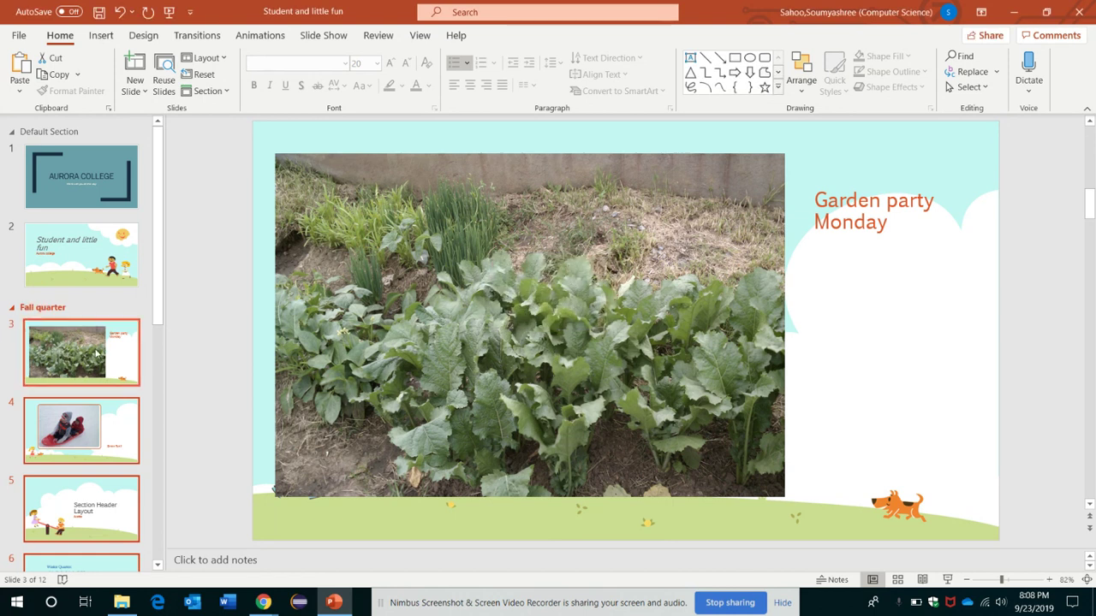
Display slide 5, the 'Section Header Layout' slide
{"action": "scroll", "coordinate": [77, 325], "scroll_direction": "down", "scroll_amount": 2}
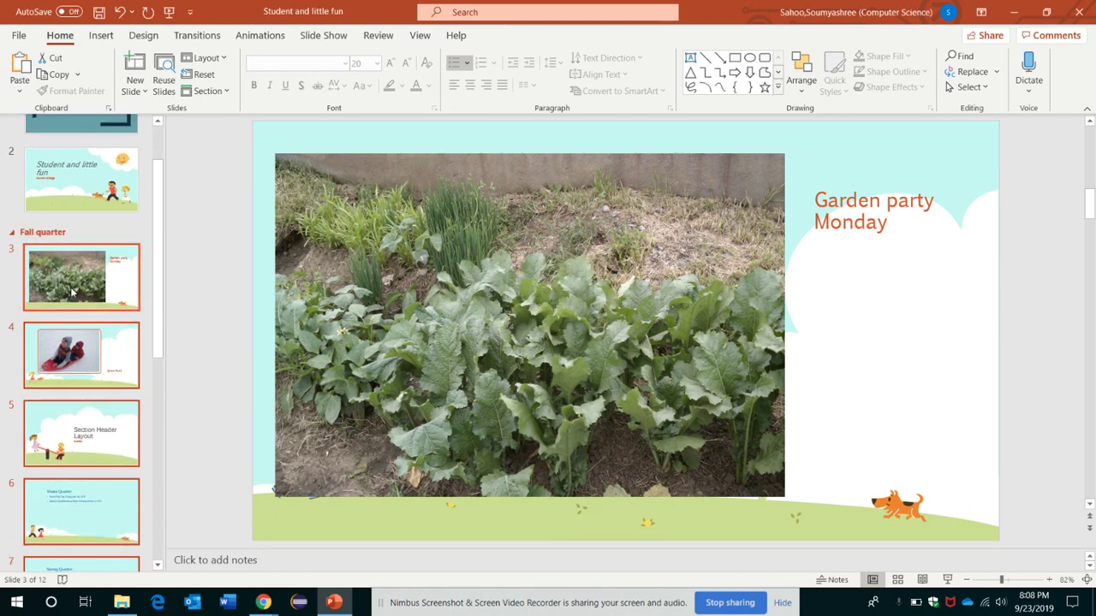
{"action": "scroll", "coordinate": [73, 296], "scroll_direction": "down", "scroll_amount": 5}
{"action": "scroll", "coordinate": [73, 296], "scroll_direction": "down", "scroll_amount": 4}
{"action": "scroll", "coordinate": [73, 297], "scroll_direction": "down", "scroll_amount": 3}
{"action": "scroll", "coordinate": [73, 296], "scroll_direction": "up", "scroll_amount": 10}
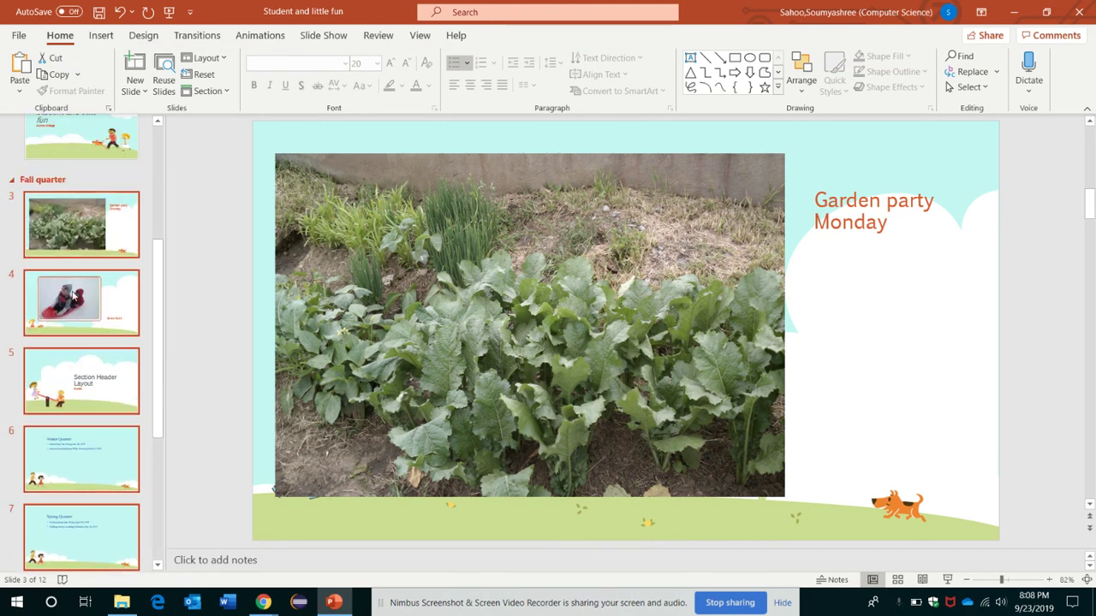
{"action": "scroll", "coordinate": [73, 296], "scroll_direction": "up", "scroll_amount": 2}
{"action": "scroll", "coordinate": [73, 297], "scroll_direction": "up", "scroll_amount": 3}
{"action": "scroll", "coordinate": [60, 377], "scroll_direction": "down", "scroll_amount": 3}
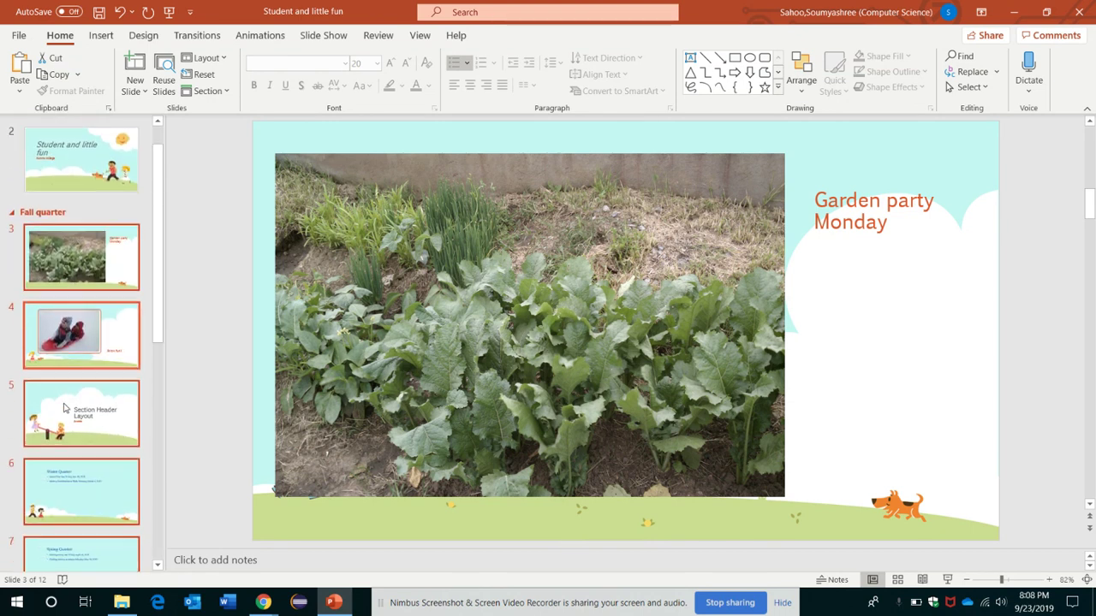
{"action": "left_click", "coordinate": [71, 387]}
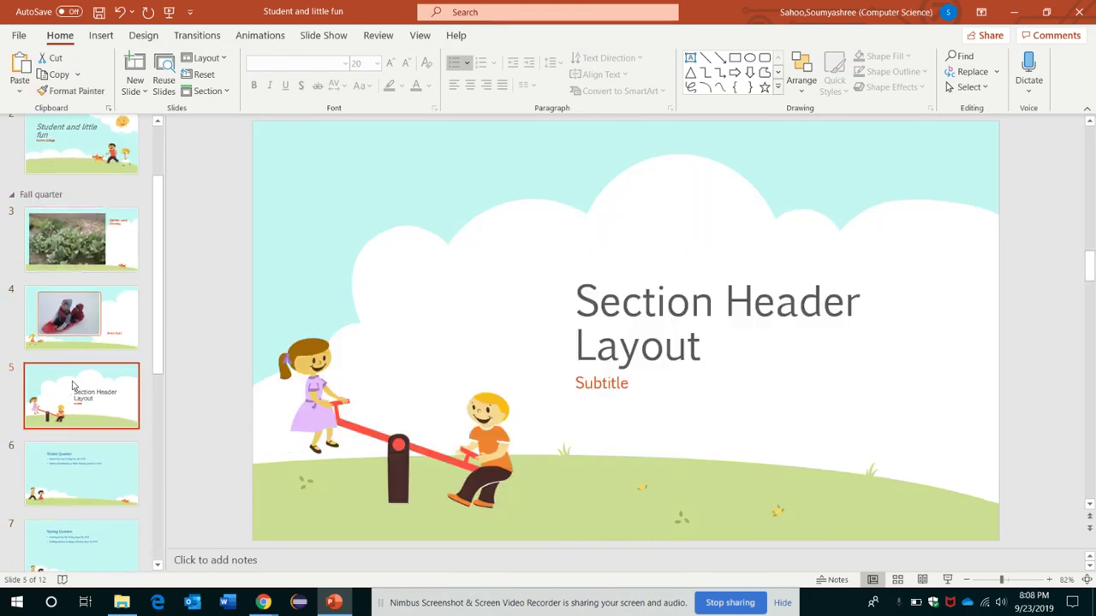
Add a new section named 'Winter' starting at slide 5
{"action": "left_click", "coordinate": [204, 91]}
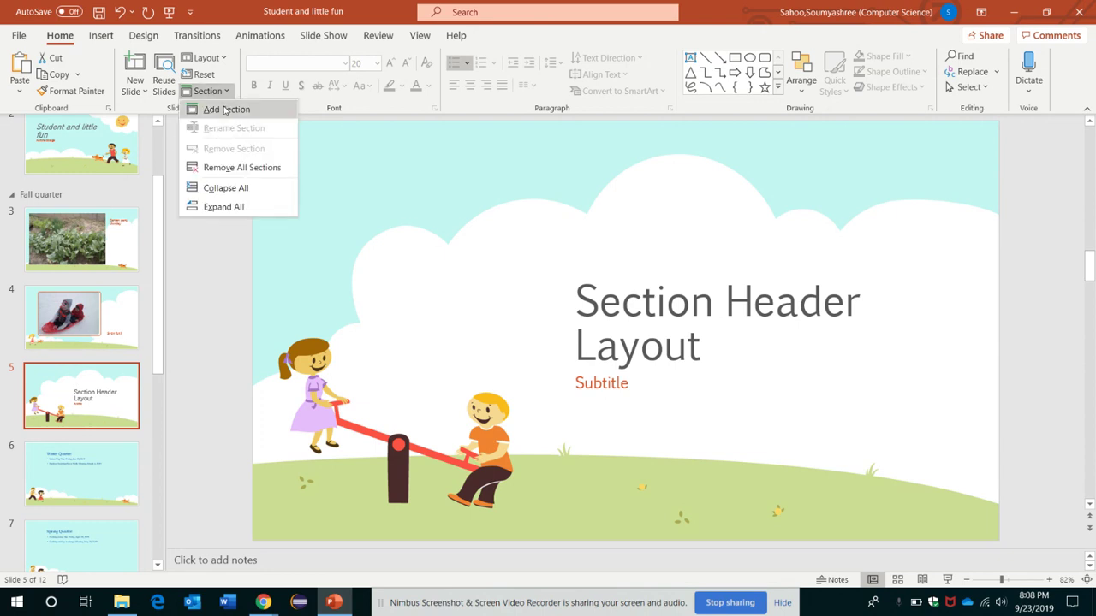
{"action": "left_click", "coordinate": [224, 110]}
{"action": "key", "text": "BackSpace"}
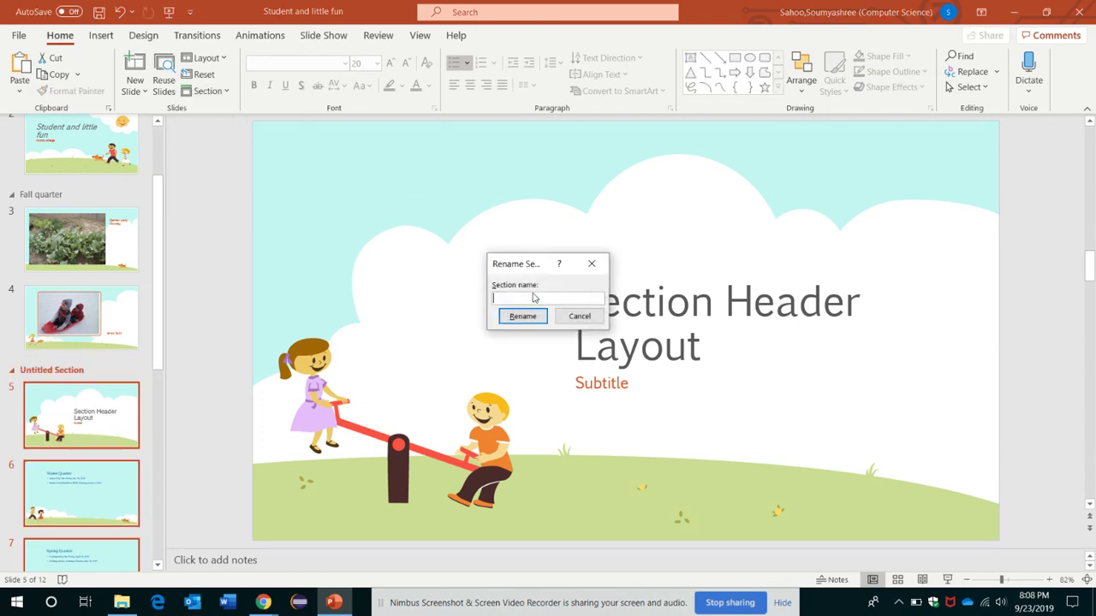
{"action": "type", "text": "Write"}
{"action": "left_click", "coordinate": [516, 316]}
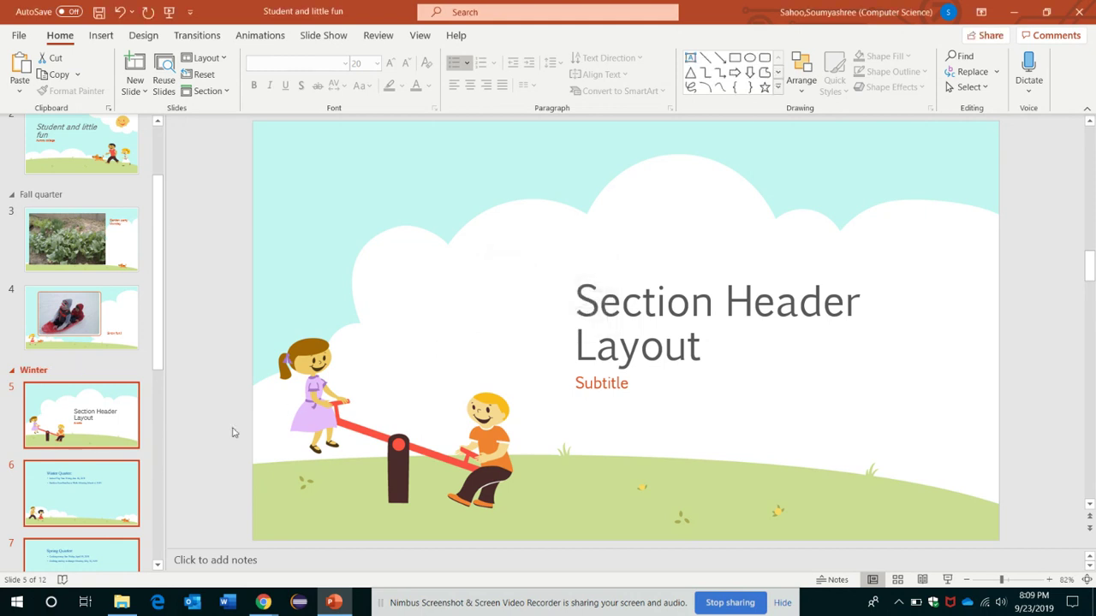
Select the Fall quarter and Winter section slides, then display slide 6, Winter Quarter
{"action": "left_click", "coordinate": [63, 270]}
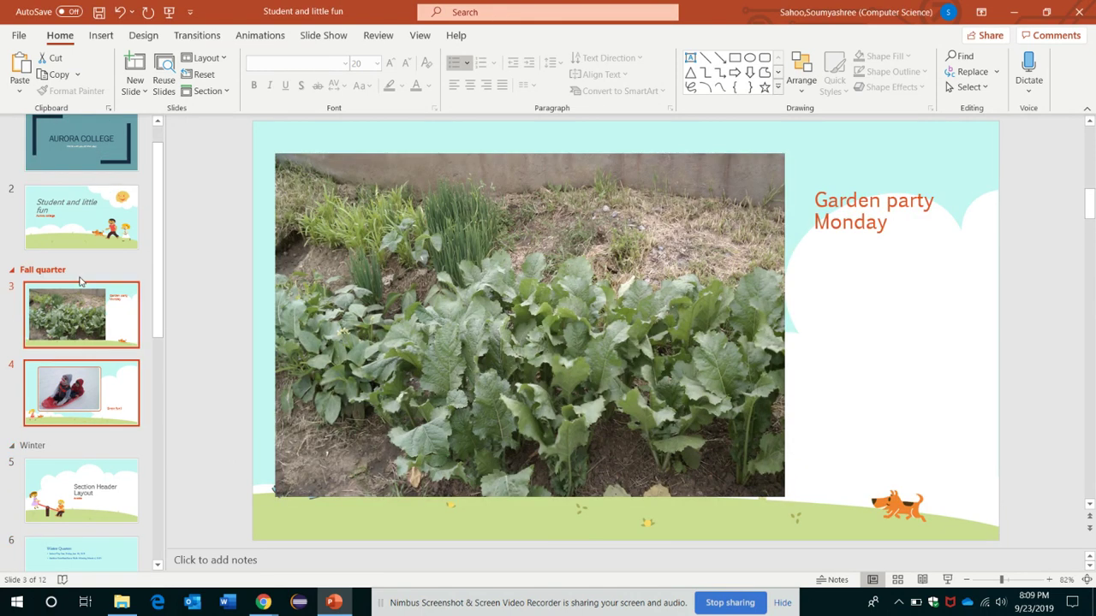
{"action": "scroll", "coordinate": [28, 446], "scroll_direction": "down", "scroll_amount": 2}
{"action": "left_click", "coordinate": [32, 369]}
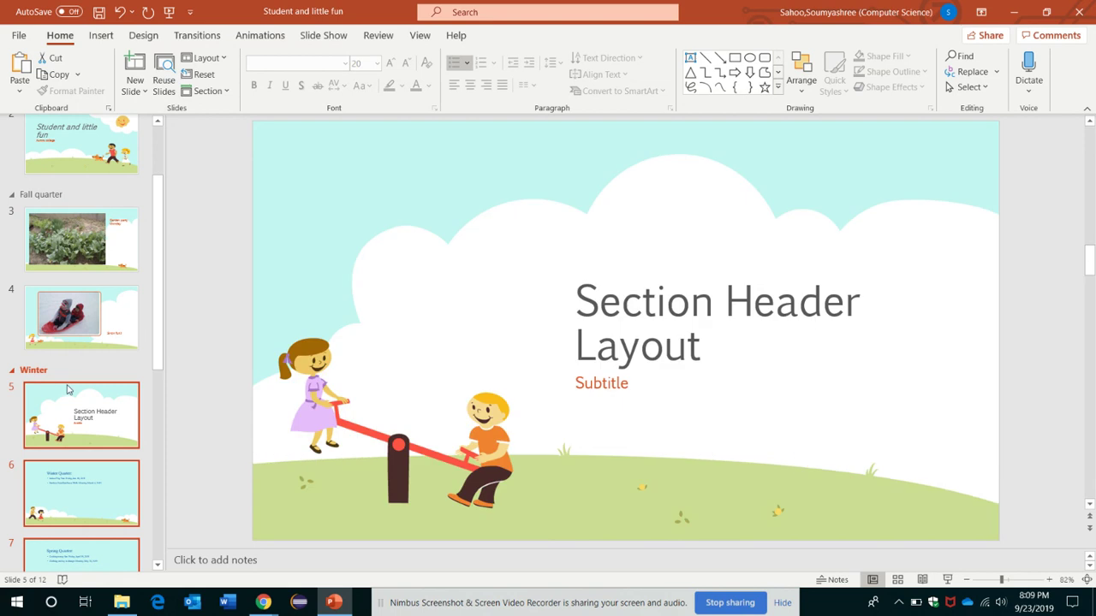
{"action": "scroll", "coordinate": [64, 411], "scroll_direction": "down", "scroll_amount": 3}
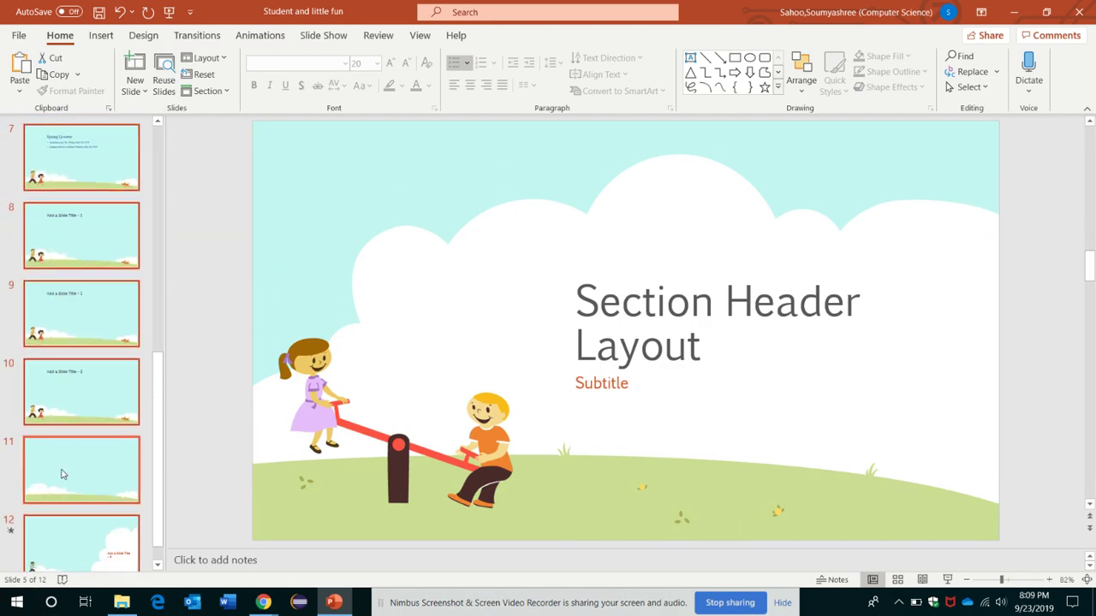
{"action": "scroll", "coordinate": [62, 471], "scroll_direction": "up", "scroll_amount": 3}
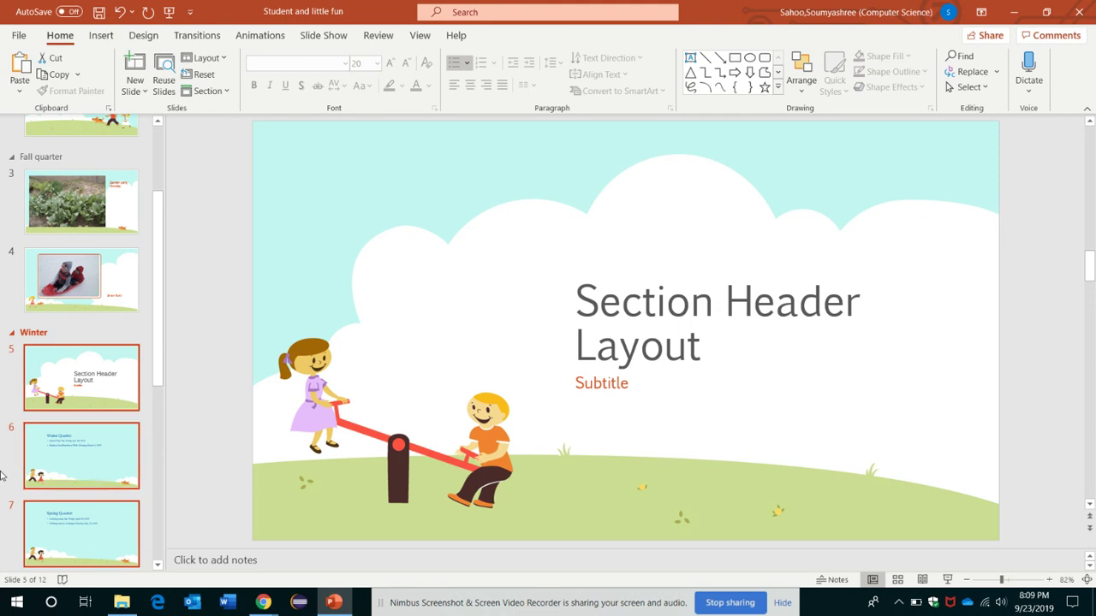
{"action": "scroll", "coordinate": [81, 385], "scroll_direction": "down", "scroll_amount": 2}
{"action": "left_click", "coordinate": [110, 372]}
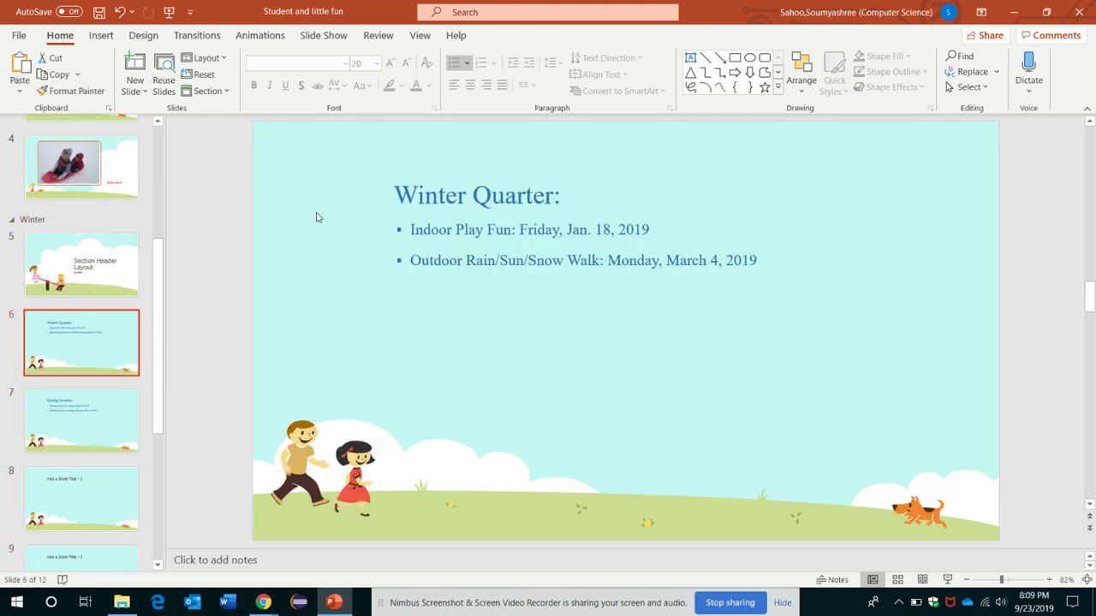
Convert all Winter Quarter bullet text to sentence case, then show slide 8
{"action": "left_click", "coordinate": [775, 260]}
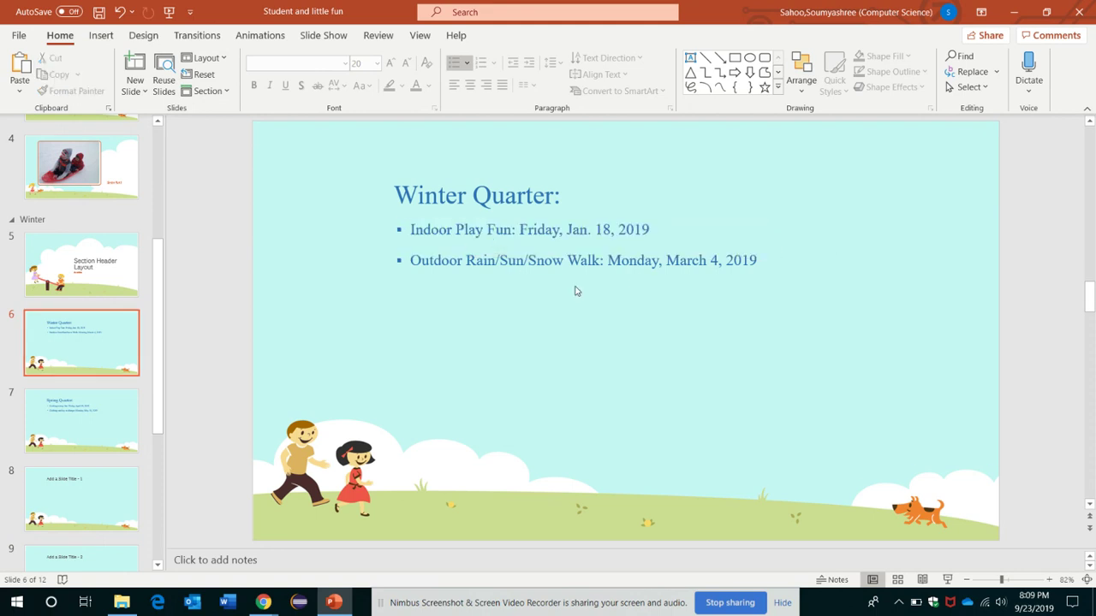
{"action": "left_click", "coordinate": [646, 267]}
{"action": "key", "text": "End"}
{"action": "key", "text": "ctrl+shift+Left"}
{"action": "key", "text": "shift+Home"}
{"action": "key", "text": "shift+Up"}
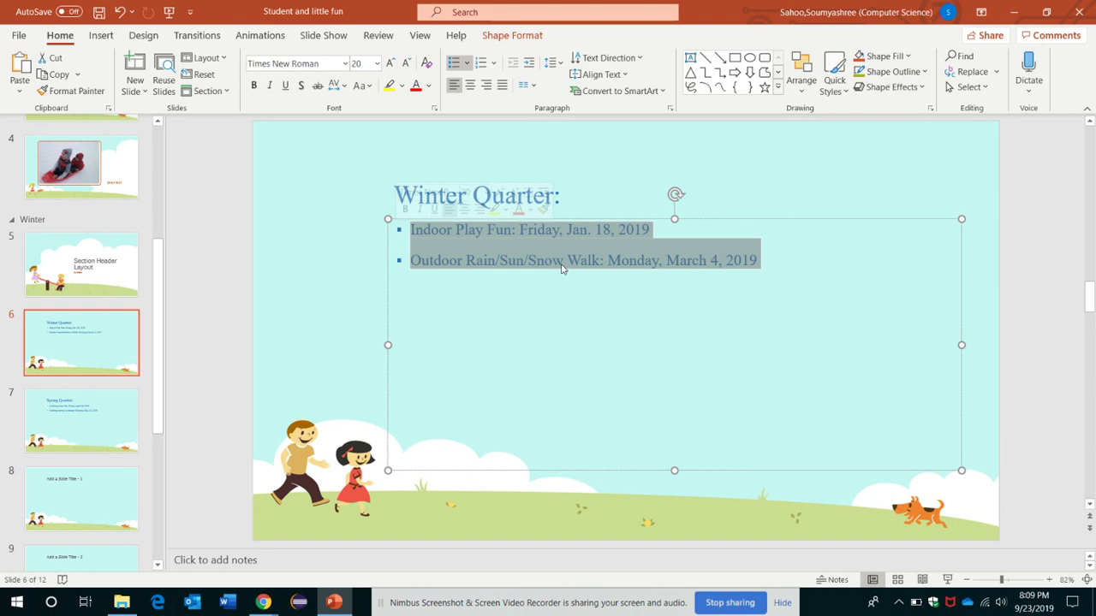
{"action": "left_click", "coordinate": [367, 89]}
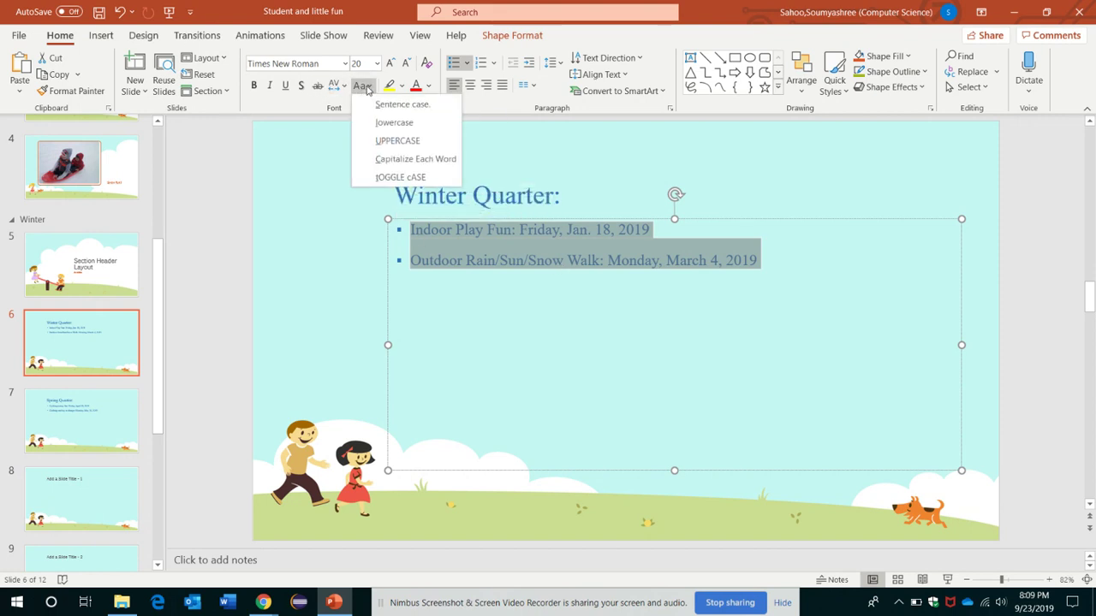
{"action": "left_click", "coordinate": [389, 103]}
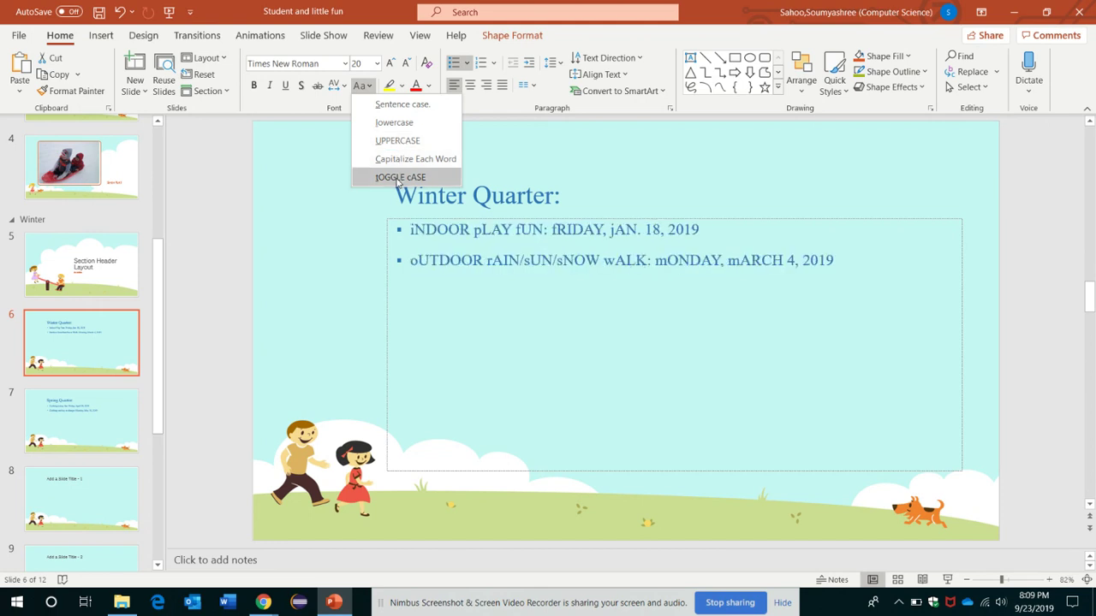
{"action": "left_click", "coordinate": [396, 104]}
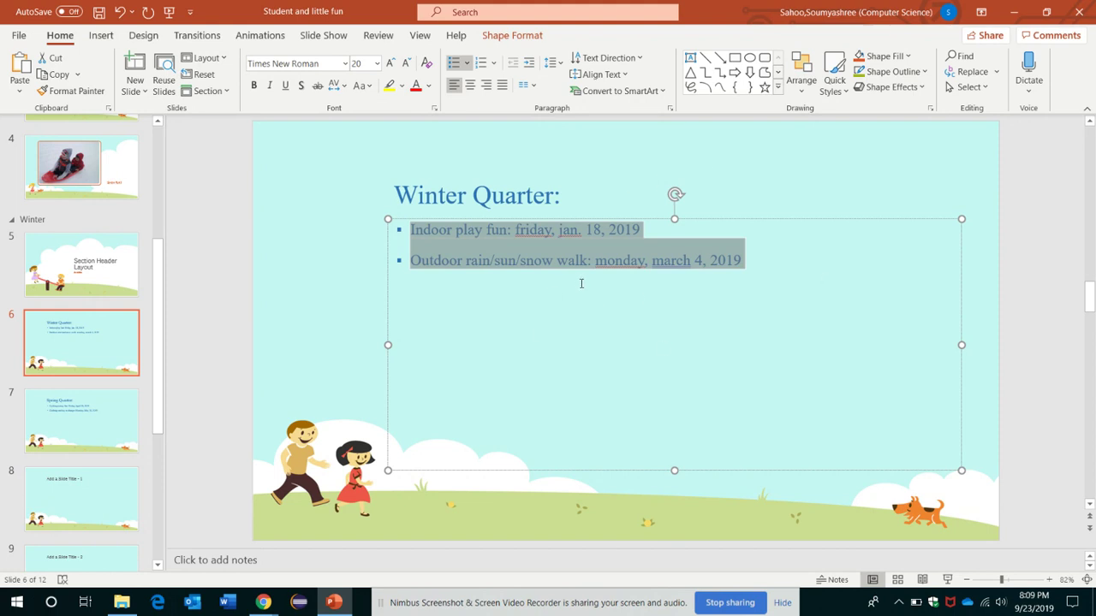
{"action": "scroll", "coordinate": [86, 415], "scroll_direction": "down", "scroll_amount": 3}
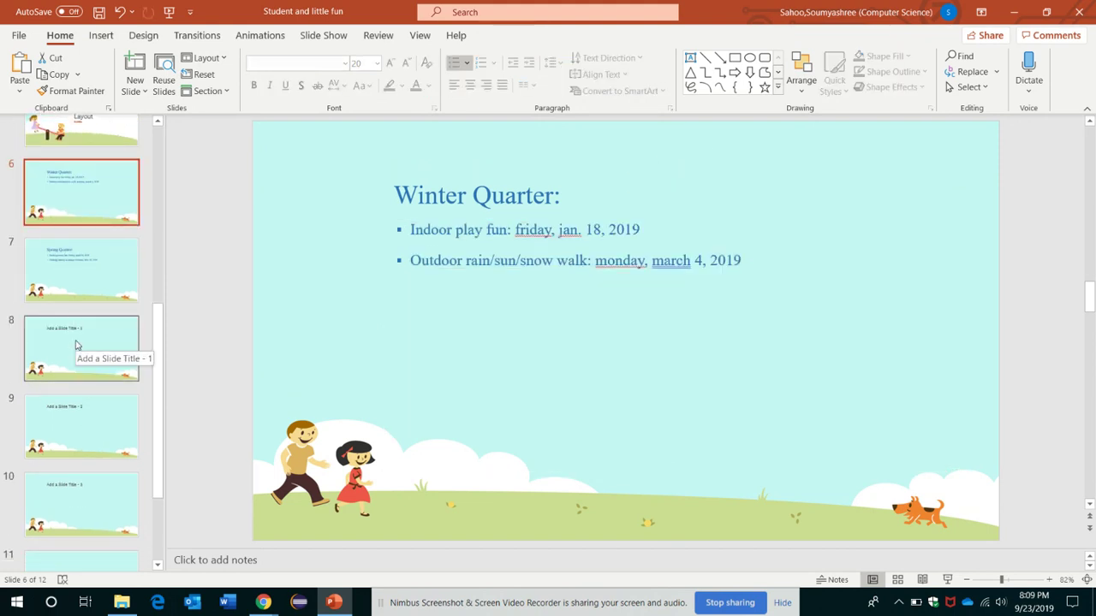
{"action": "left_click", "coordinate": [77, 345]}
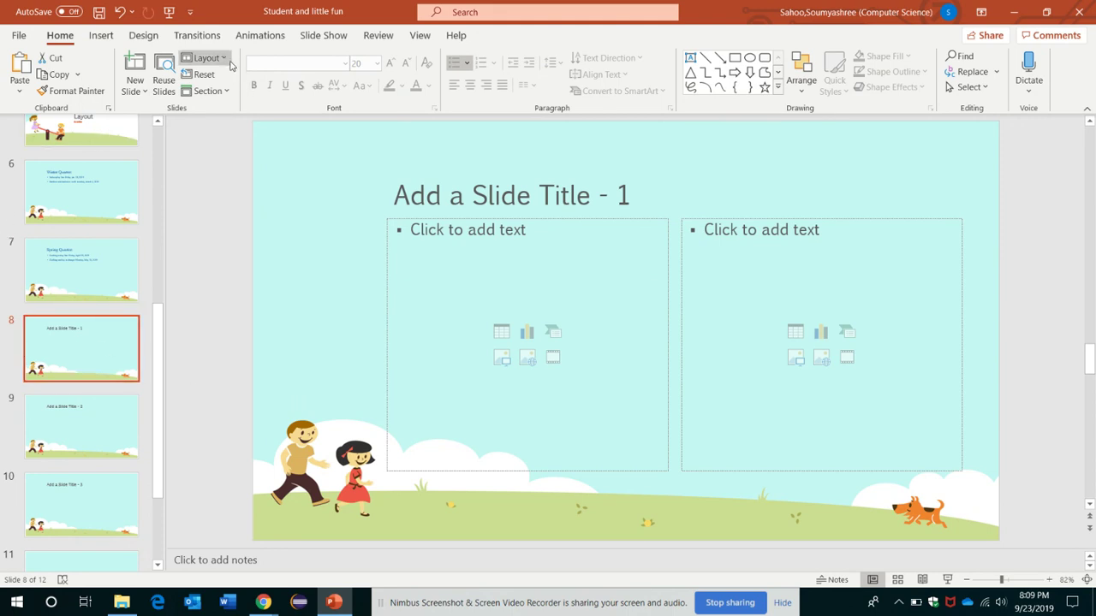
Apply the Section Header layout to slide 8, dismissing the Summary Zoom tip and Design Ideas pane
{"action": "left_click", "coordinate": [206, 57]}
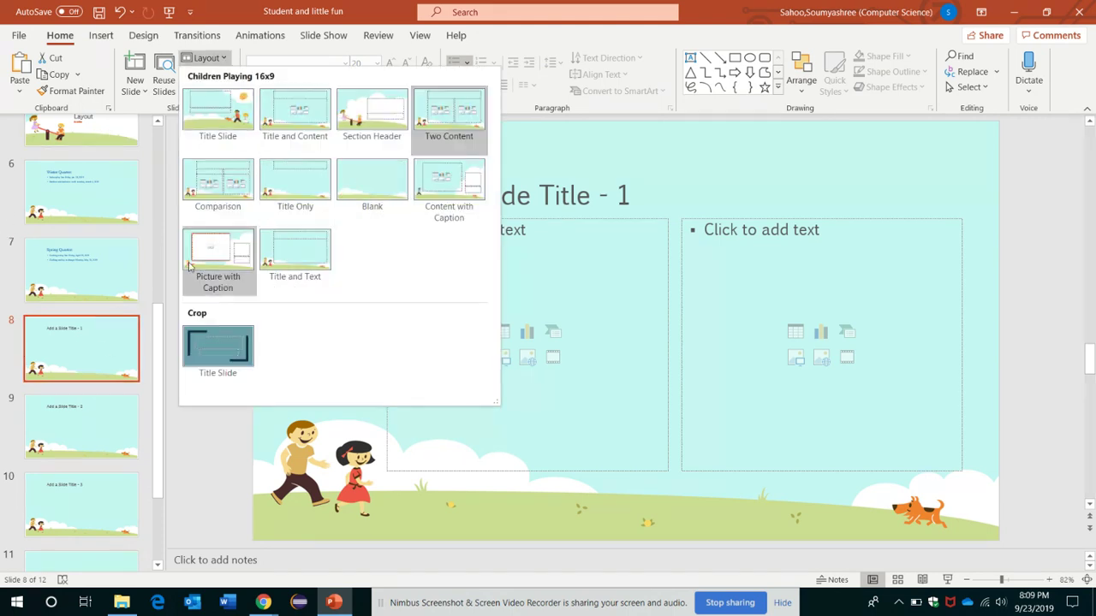
{"action": "left_click", "coordinate": [384, 117]}
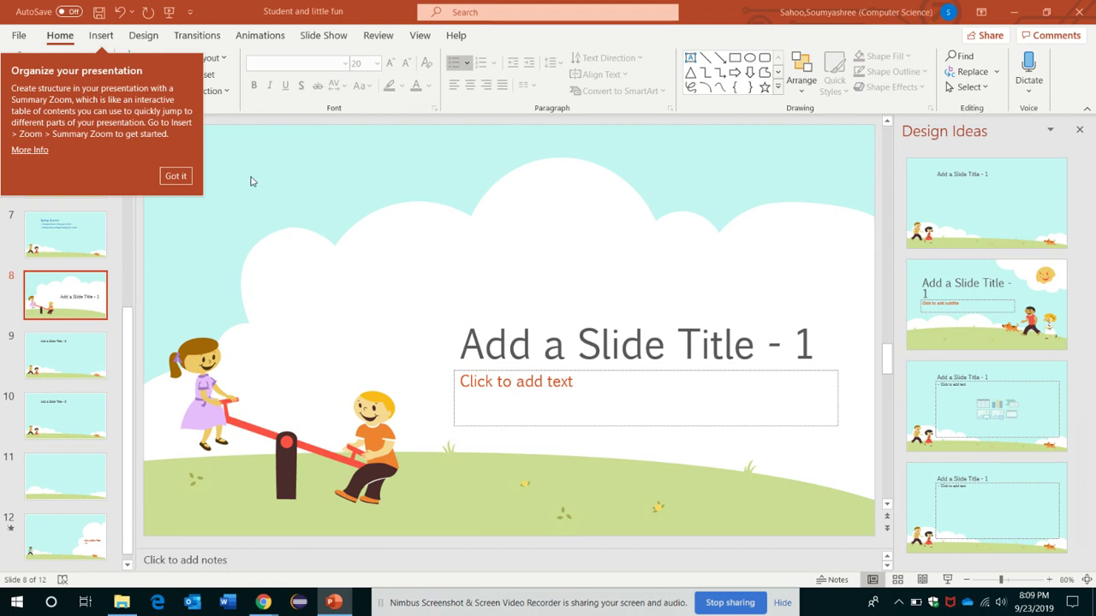
{"action": "left_click", "coordinate": [174, 175]}
{"action": "left_click", "coordinate": [1079, 131]}
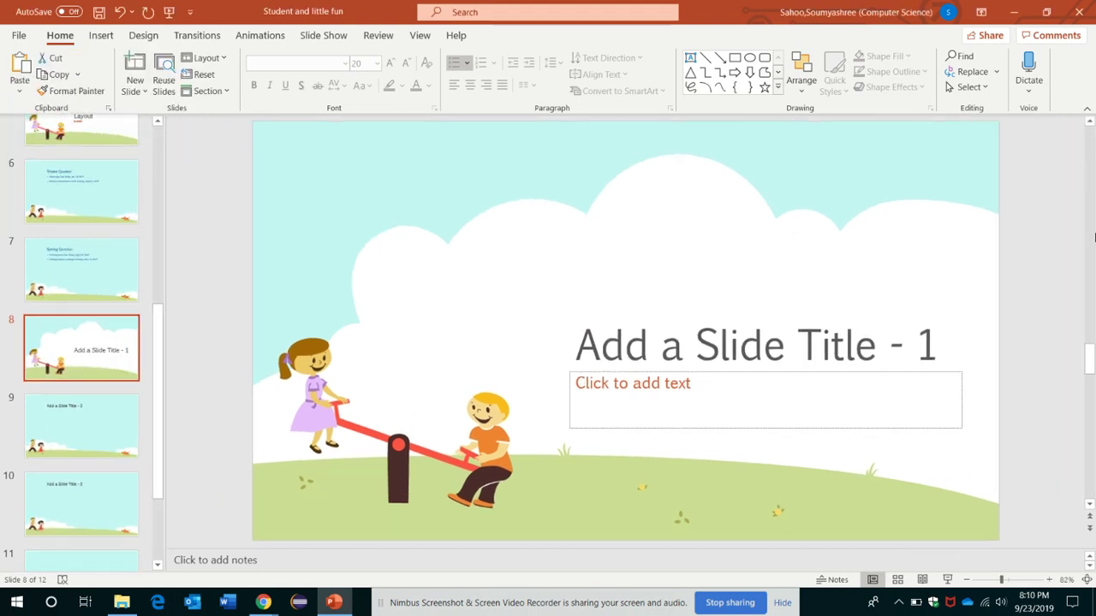
Replace slide 8's placeholder title with 'Join us!' and add the subtitle '2019'
{"action": "left_click", "coordinate": [801, 343]}
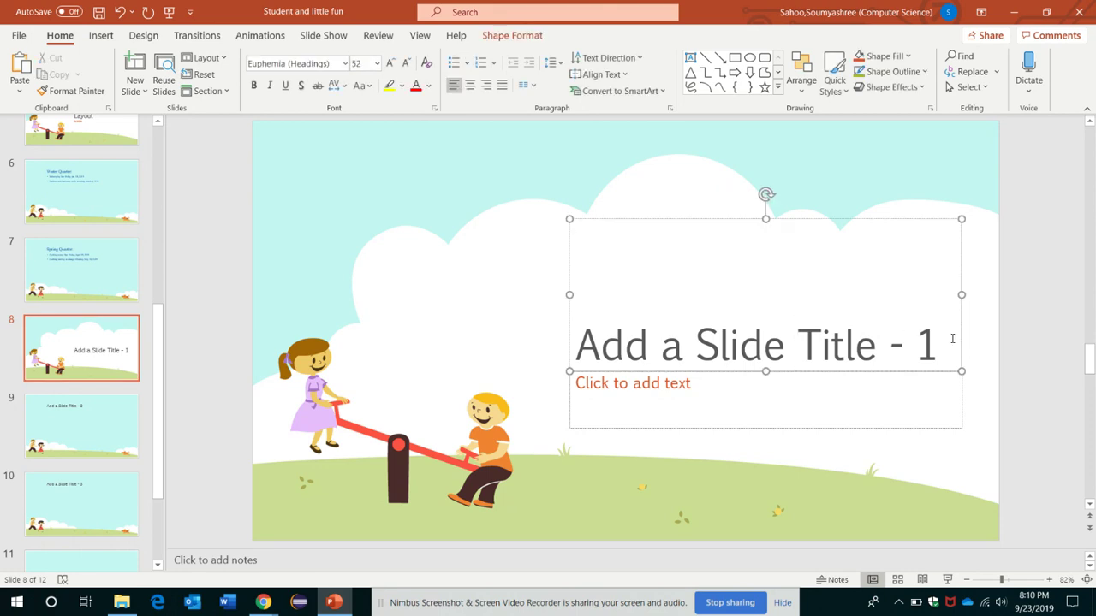
{"action": "left_click_drag", "start_coordinate": [952, 338], "coordinate": [589, 343]}
{"action": "key", "text": "BackSpace"}
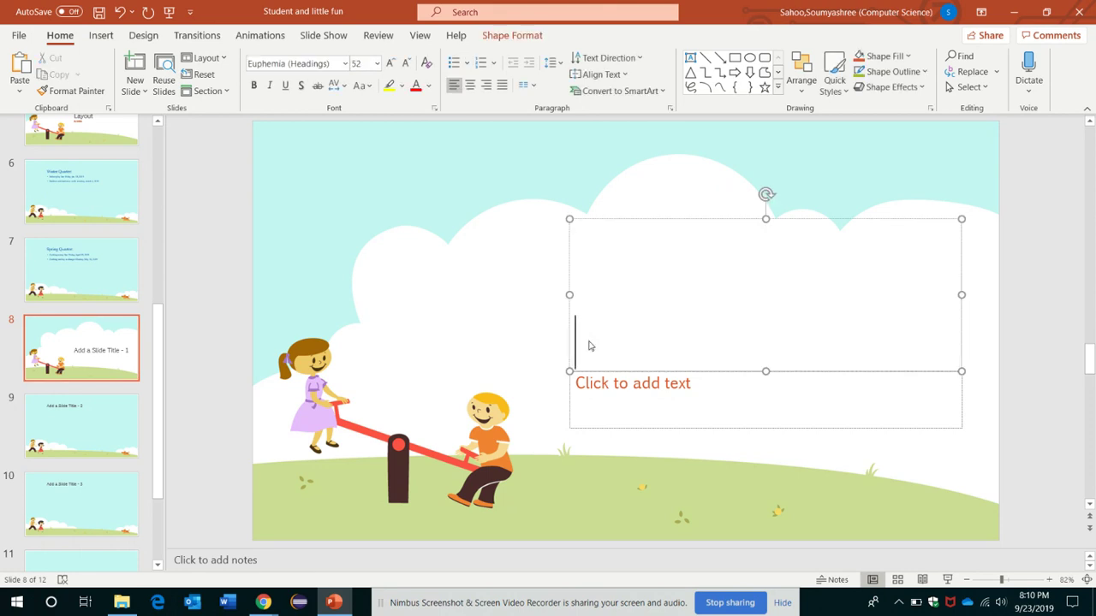
{"action": "type", "text": "Joi"}
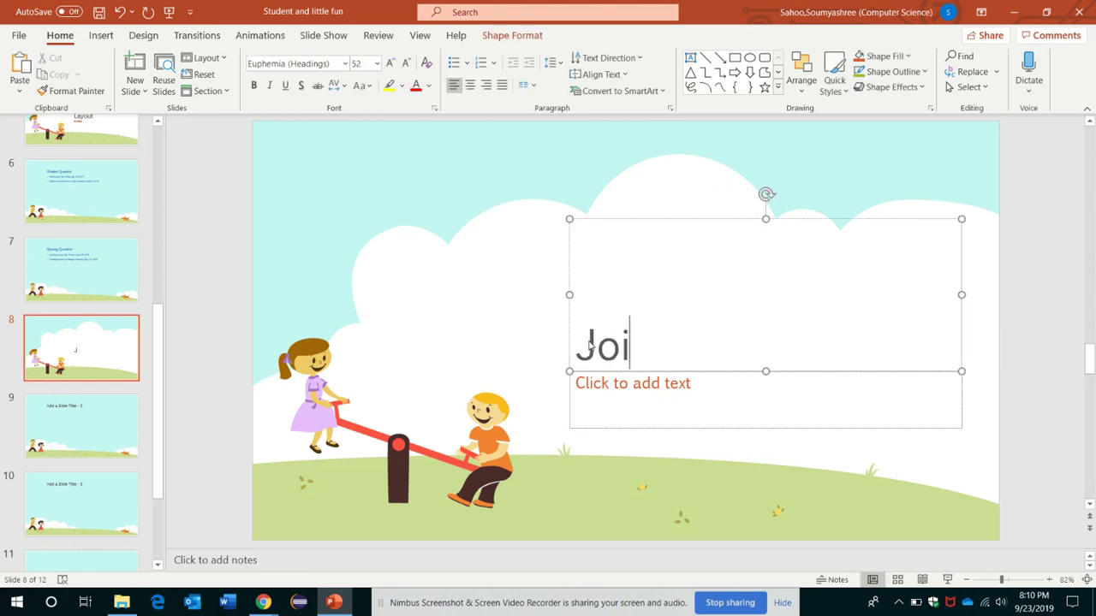
{"action": "type", "text": "n us!"}
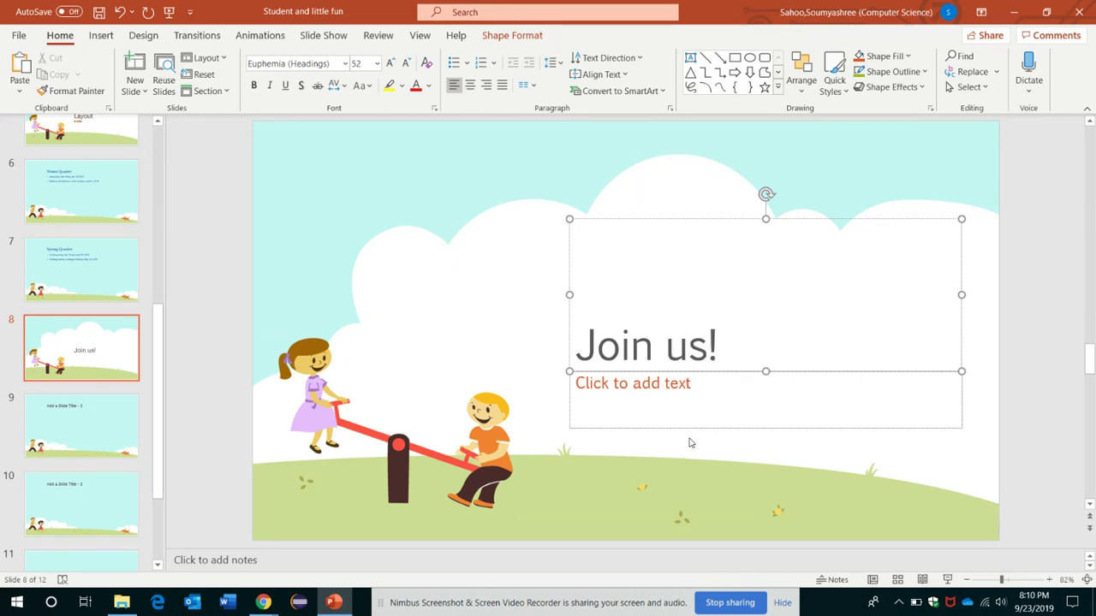
{"action": "left_click", "coordinate": [710, 401]}
{"action": "type", "text": "2"}
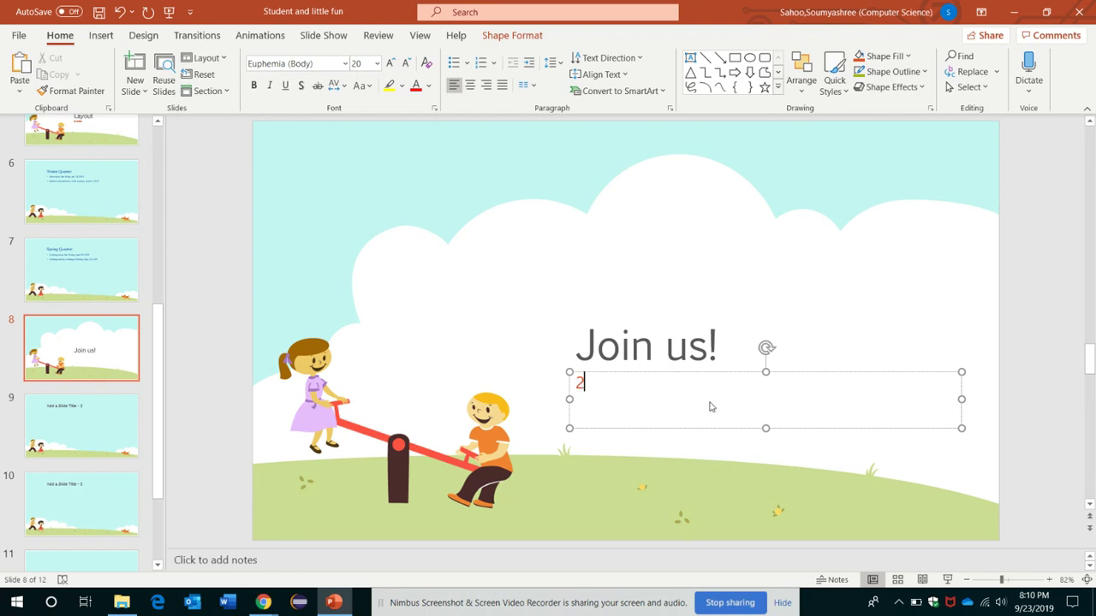
{"action": "type", "text": "0"}
{"action": "type", "text": "8"}
{"action": "type", "text": "9"}
{"action": "scroll", "coordinate": [61, 386], "scroll_direction": "down", "scroll_amount": 1}
Delete the 'Add a Slide Title - 2' and '- 3' slides, restoring Title - 4 with Undo
{"action": "left_click", "coordinate": [66, 370]}
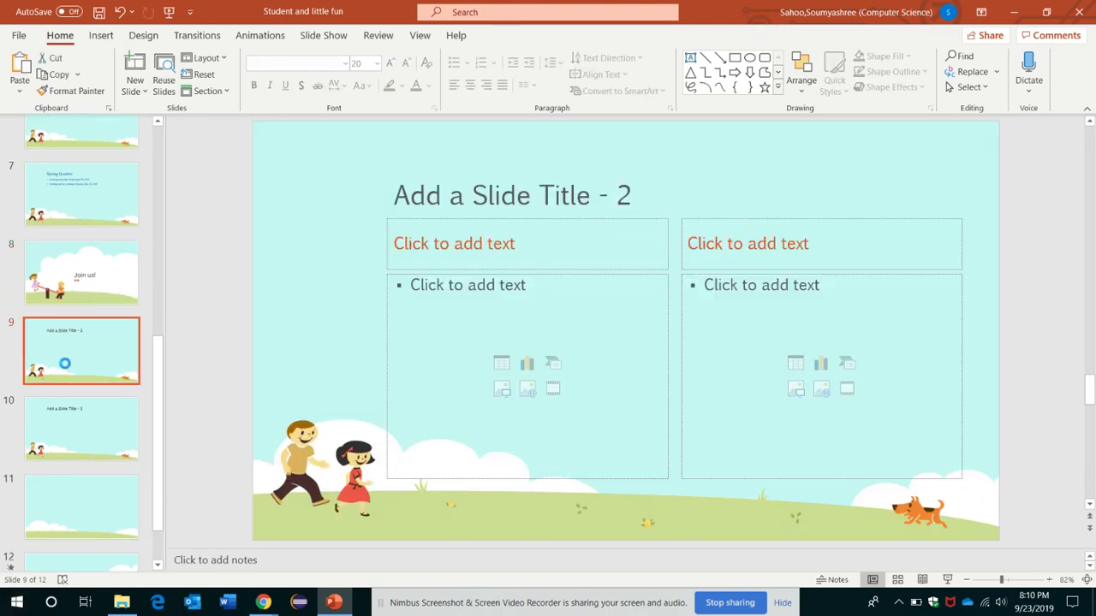
{"action": "key", "text": "Delete"}
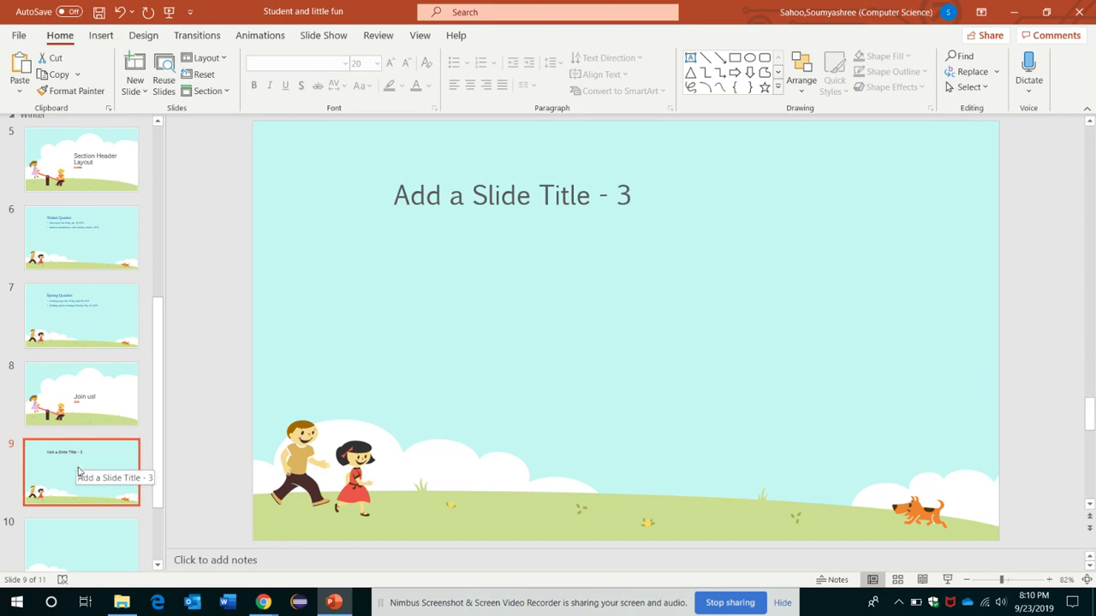
{"action": "key", "text": "Delete"}
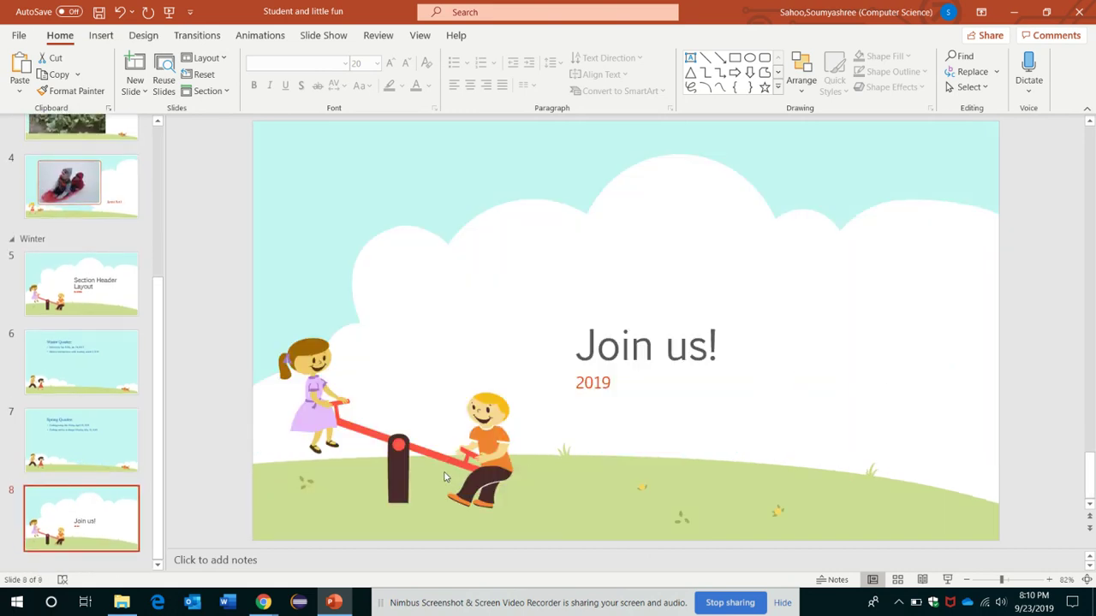
{"action": "left_click", "coordinate": [120, 12]}
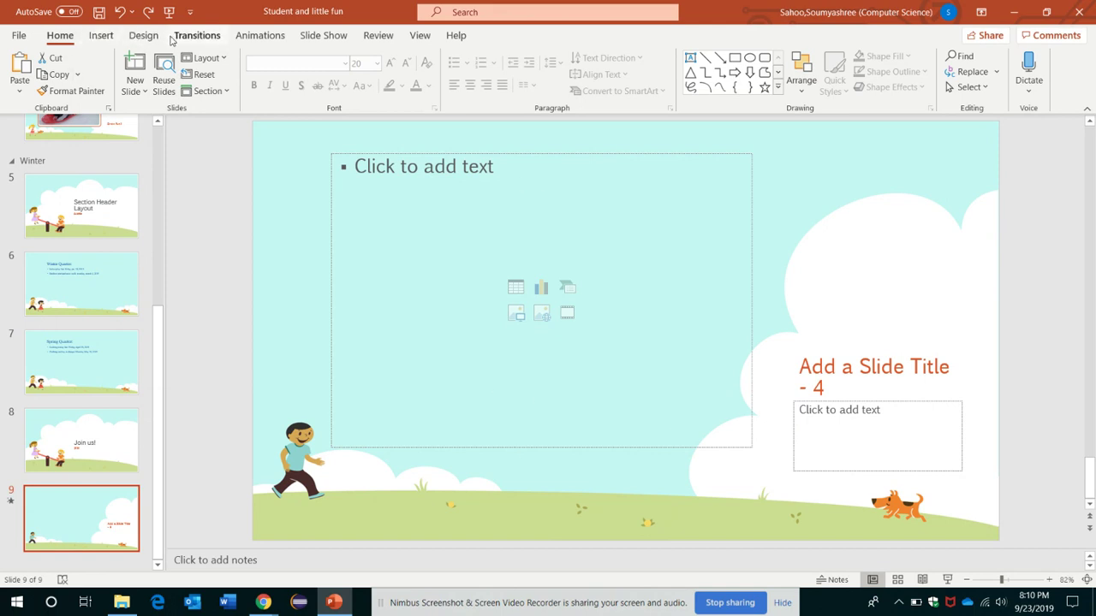
Apply a Shape transition with the Plus effect to all slides and start the slide show
{"action": "left_click", "coordinate": [197, 36]}
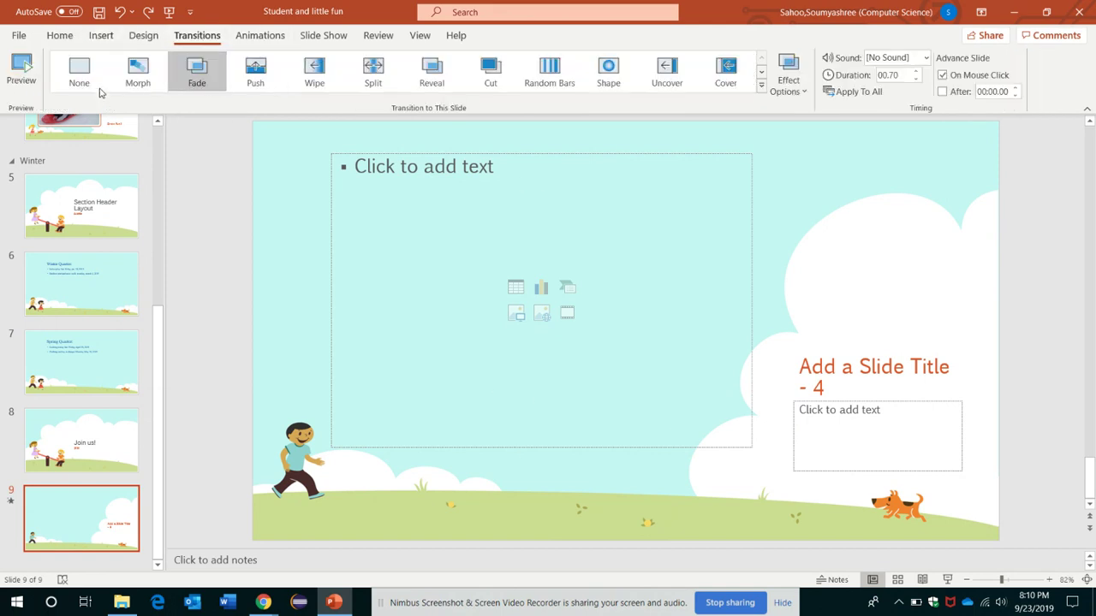
{"action": "left_click", "coordinate": [608, 73]}
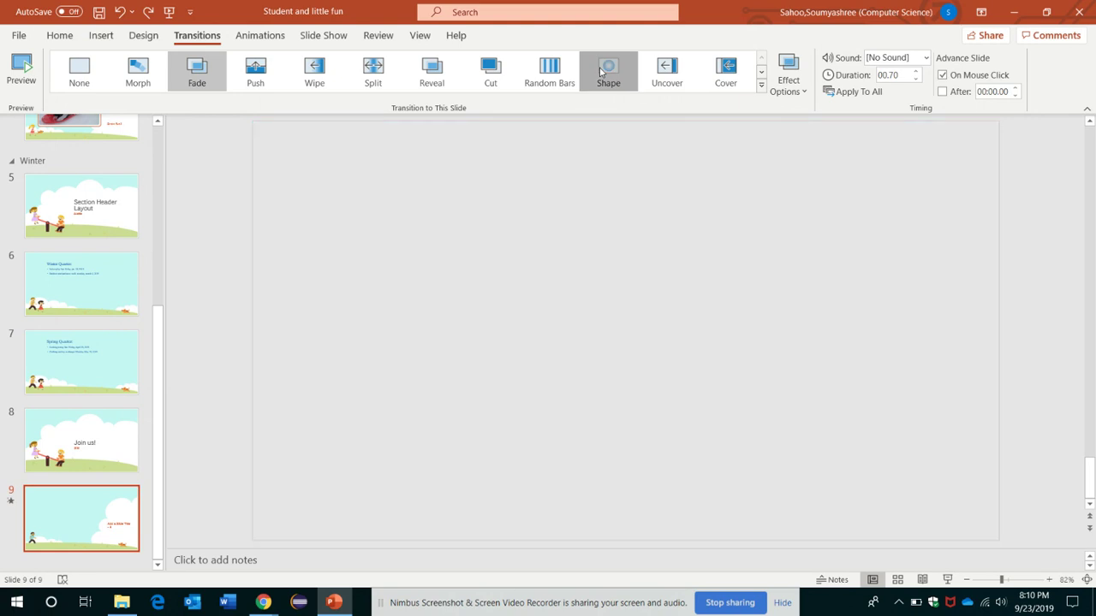
{"action": "left_click", "coordinate": [796, 89]}
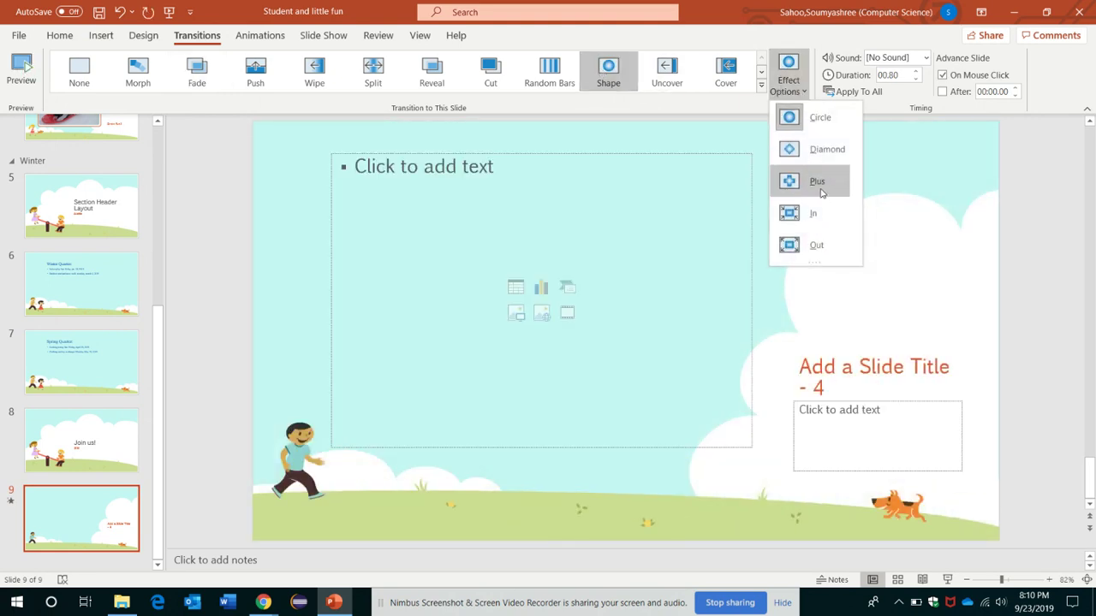
{"action": "left_click", "coordinate": [818, 184]}
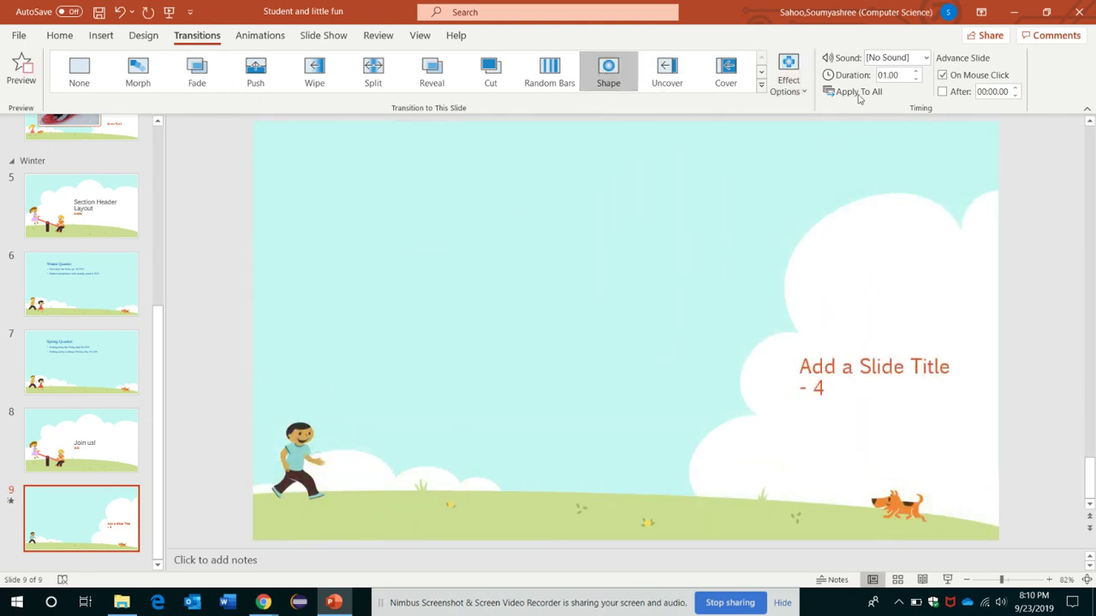
{"action": "left_click", "coordinate": [848, 92]}
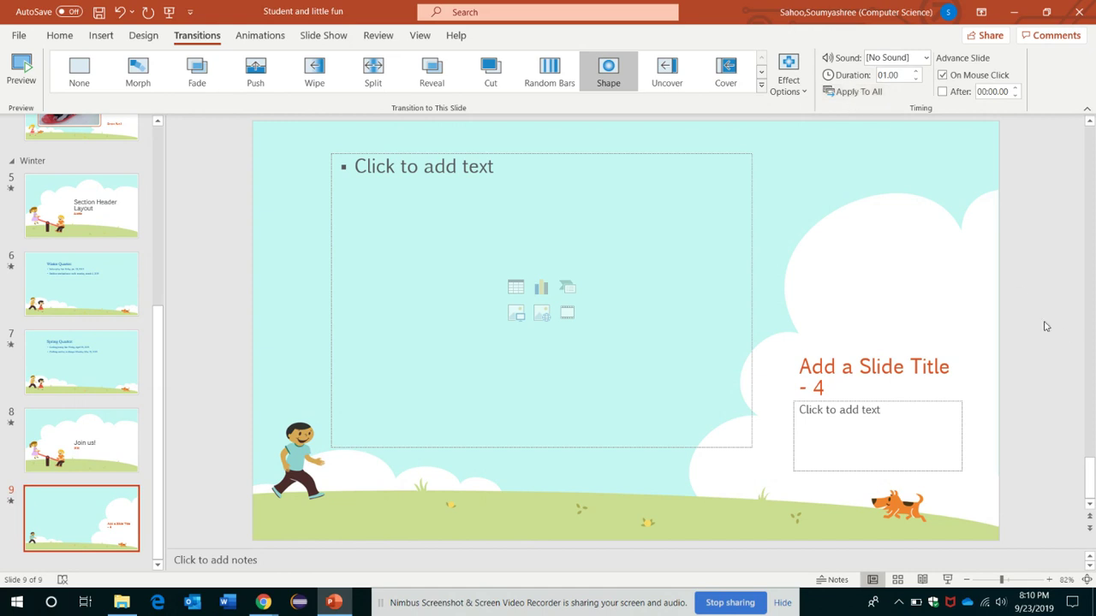
{"action": "key", "text": "F5"}
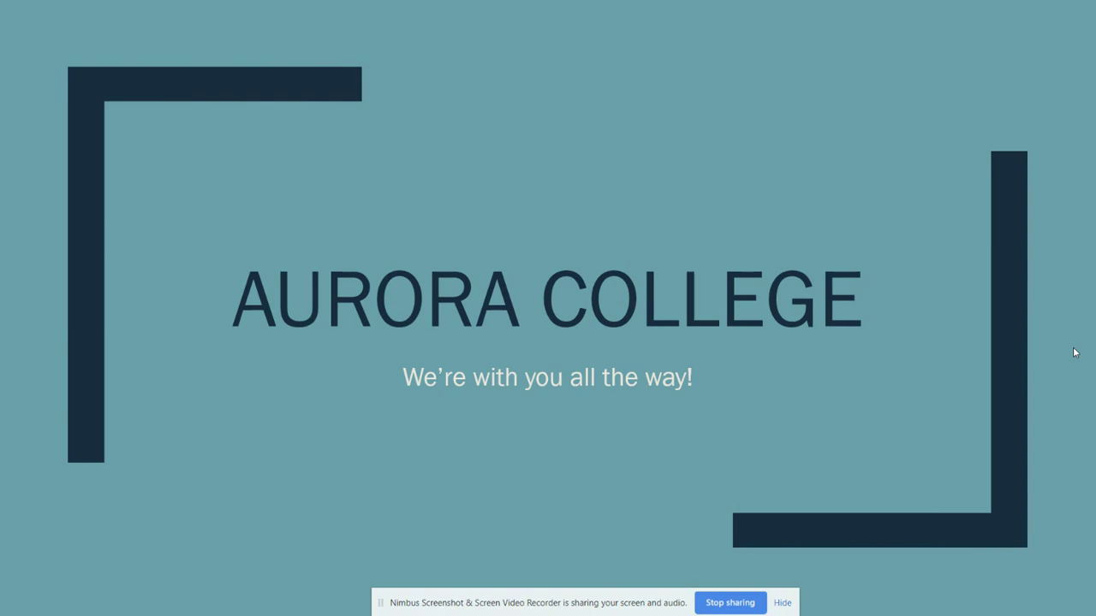
Advance the slide show to the next slide
{"action": "left_click", "coordinate": [1075, 352]}
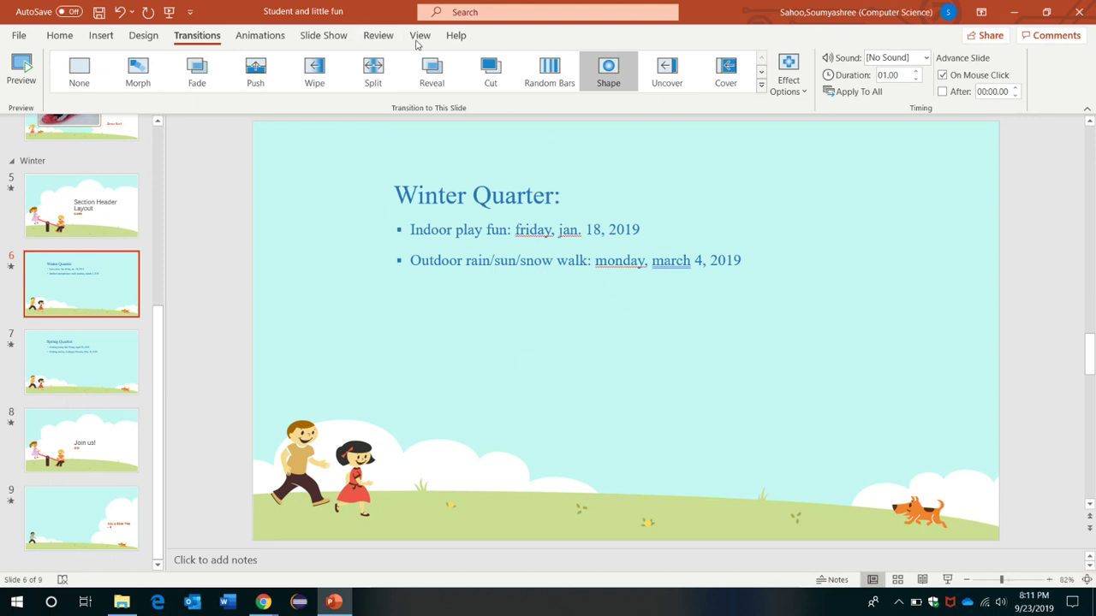
Switch to Slide Master view and select the Title Slide layout
{"action": "left_click", "coordinate": [421, 36]}
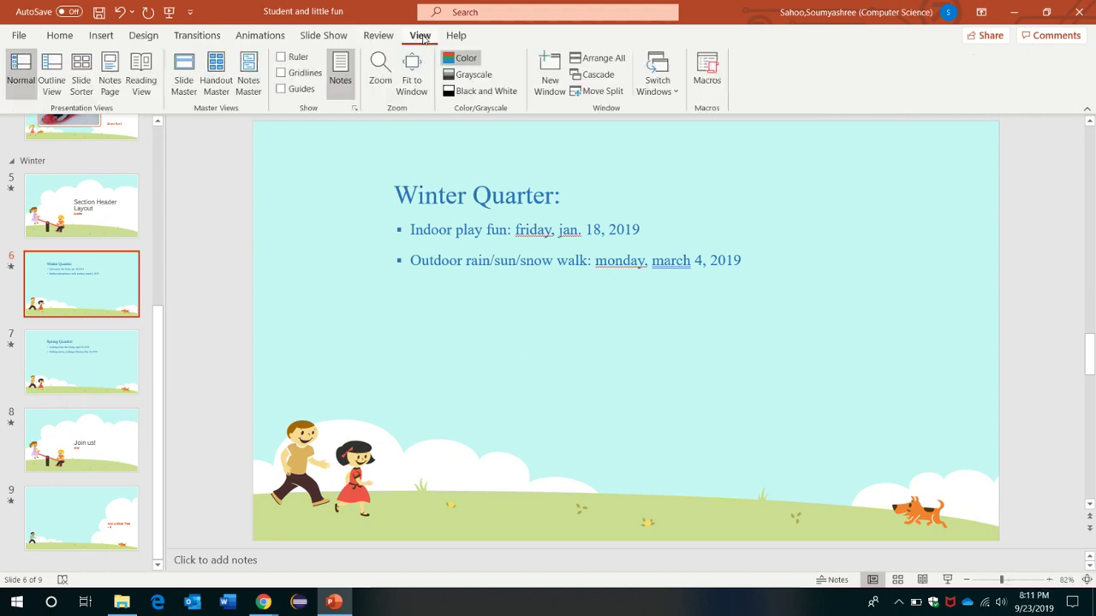
{"action": "left_click", "coordinate": [189, 75]}
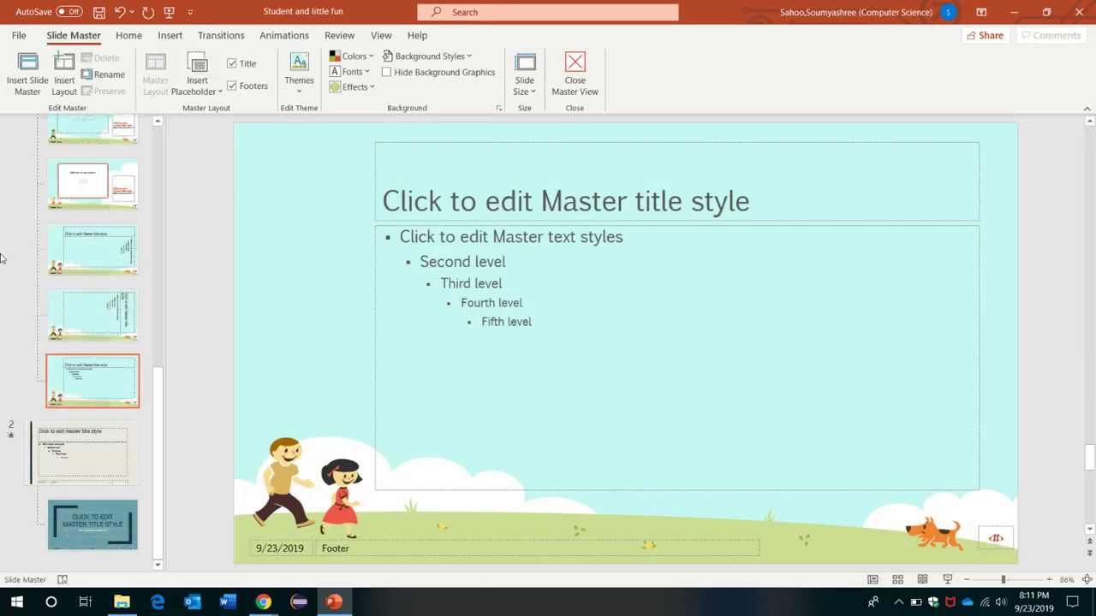
{"action": "scroll", "coordinate": [85, 309], "scroll_direction": "up", "scroll_amount": 1}
{"action": "scroll", "coordinate": [112, 329], "scroll_direction": "up", "scroll_amount": 2}
{"action": "scroll", "coordinate": [112, 329], "scroll_direction": "up", "scroll_amount": 1}
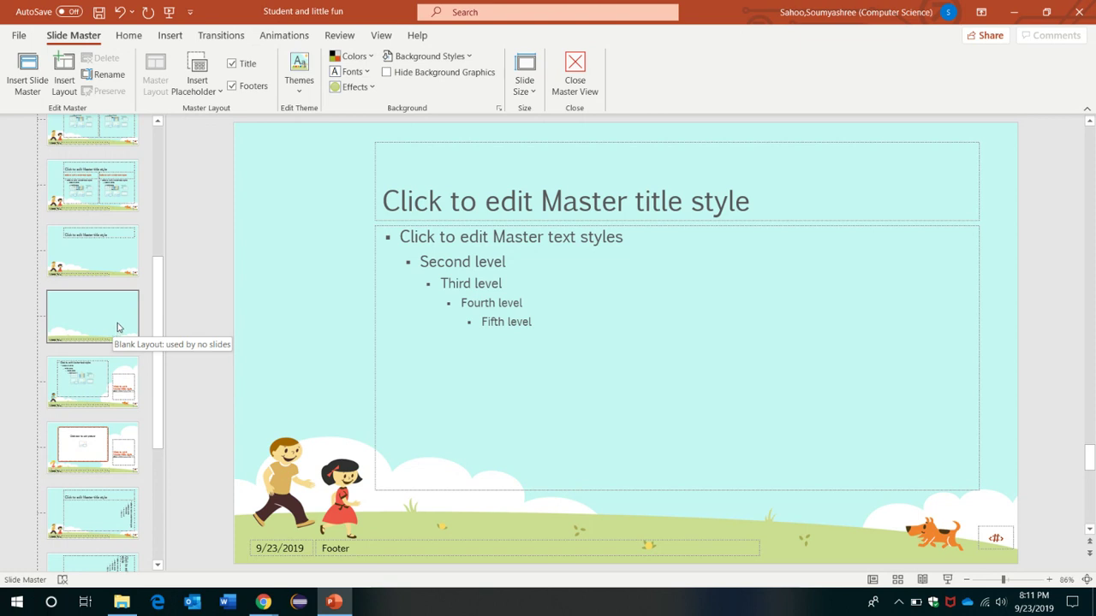
{"action": "scroll", "coordinate": [102, 342], "scroll_direction": "up", "scroll_amount": 2}
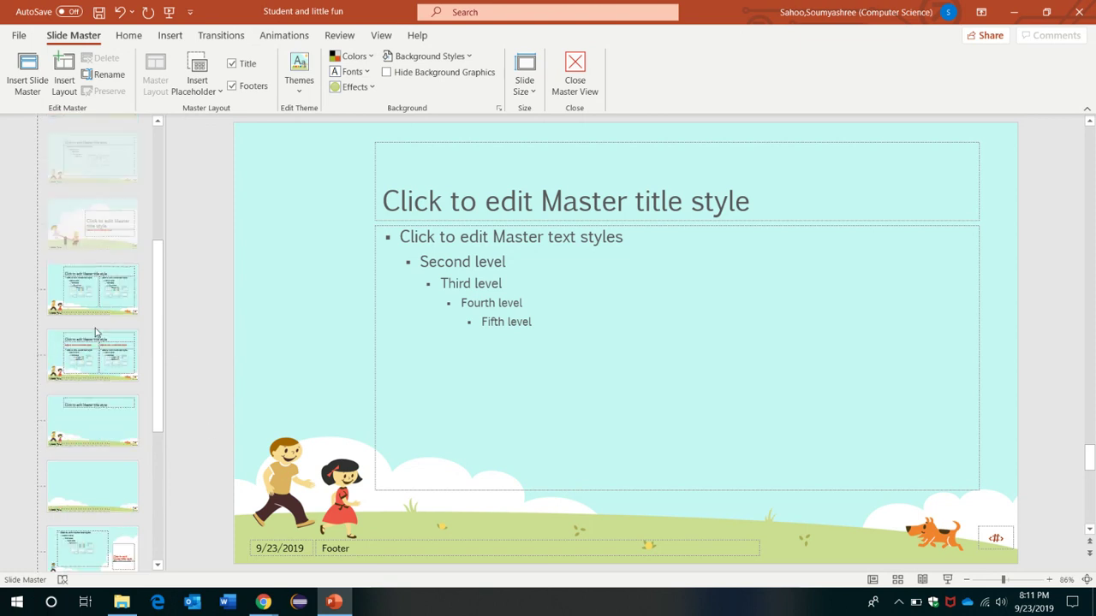
{"action": "scroll", "coordinate": [96, 296], "scroll_direction": "up", "scroll_amount": 3}
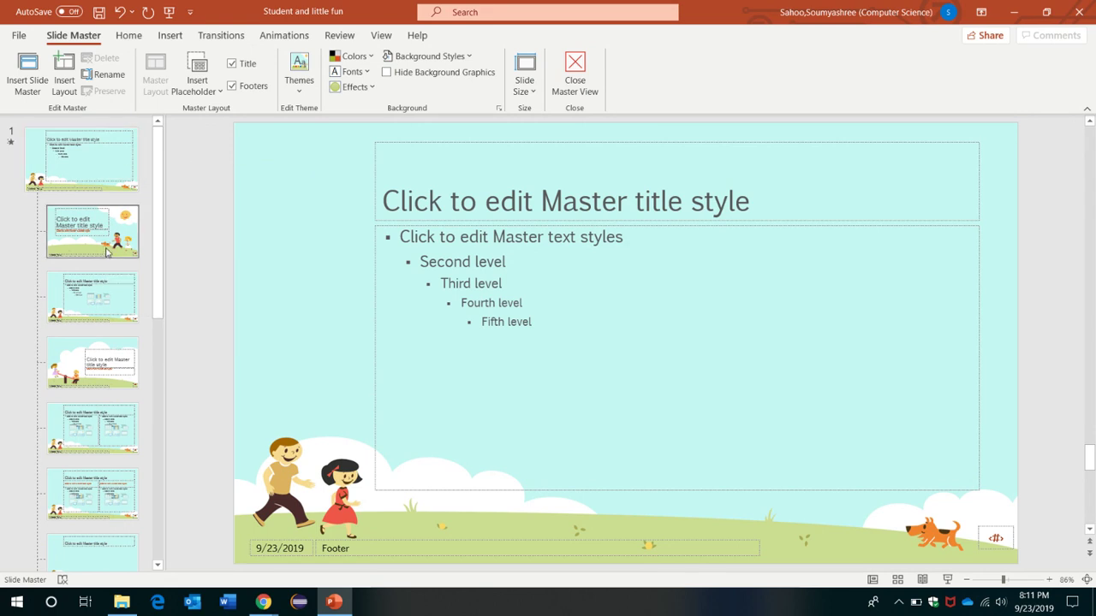
{"action": "left_click", "coordinate": [98, 297]}
{"action": "key", "text": "Down"}
{"action": "key", "text": "Down"}
{"action": "key", "text": "Down"}
Select the top-level slide master thumbnail for editing
{"action": "scroll", "coordinate": [98, 386], "scroll_direction": "down", "scroll_amount": 3}
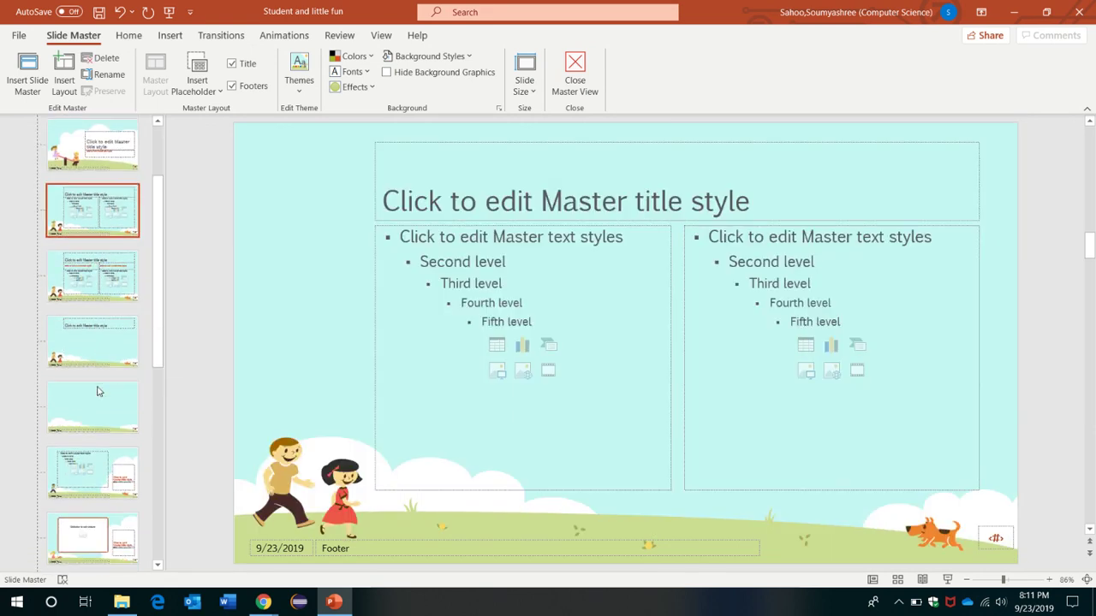
{"action": "scroll", "coordinate": [98, 384], "scroll_direction": "down", "scroll_amount": 3}
{"action": "scroll", "coordinate": [97, 384], "scroll_direction": "down", "scroll_amount": 2}
{"action": "scroll", "coordinate": [86, 403], "scroll_direction": "up", "scroll_amount": 5}
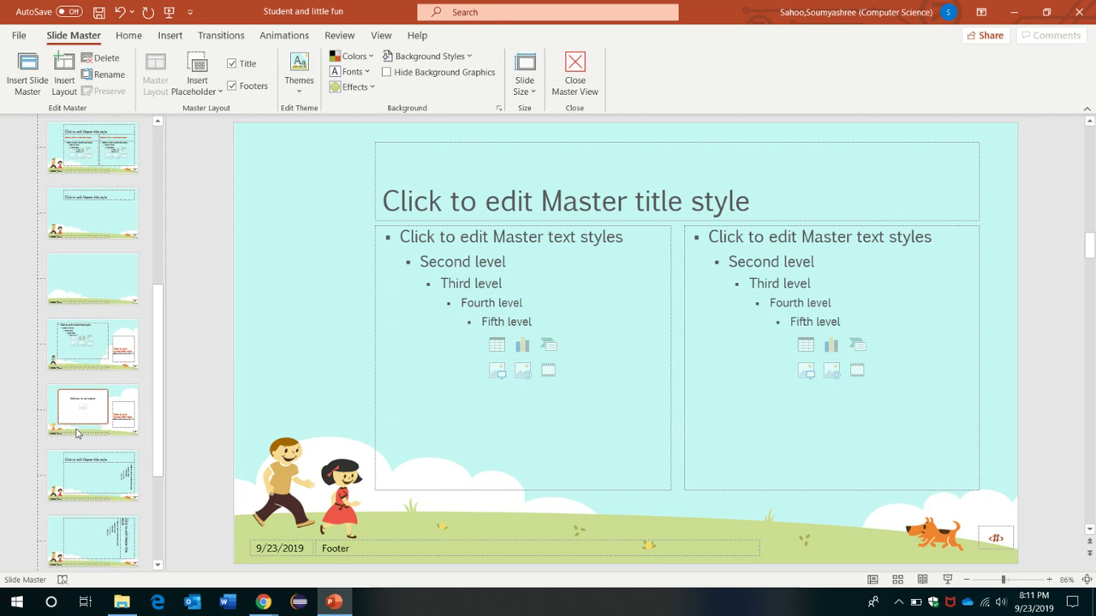
{"action": "scroll", "coordinate": [78, 416], "scroll_direction": "up", "scroll_amount": 5}
{"action": "scroll", "coordinate": [77, 415], "scroll_direction": "up", "scroll_amount": 1}
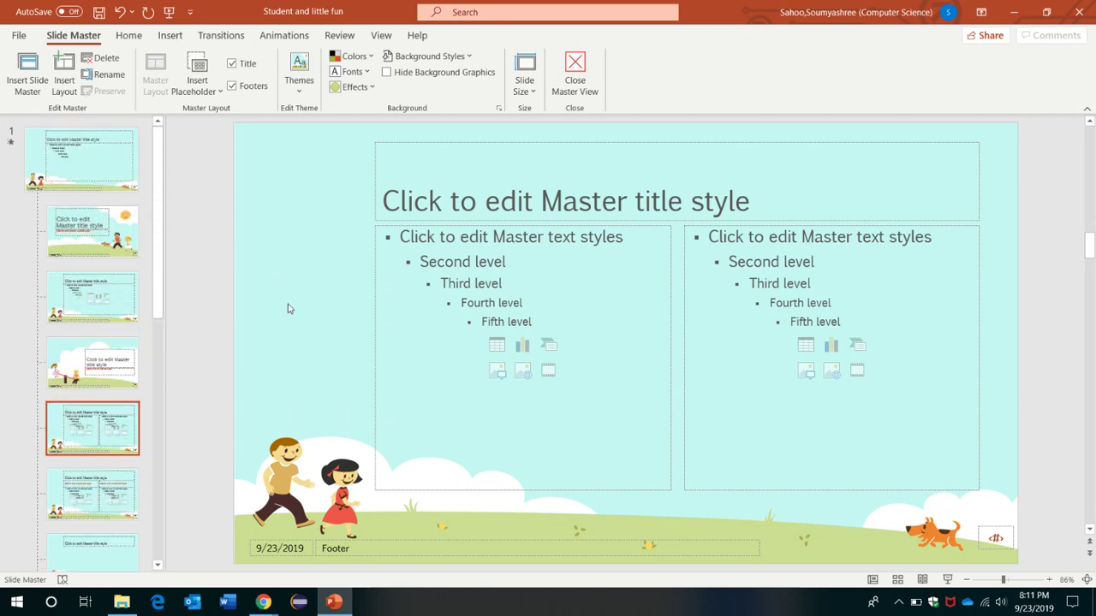
{"action": "left_click", "coordinate": [81, 159]}
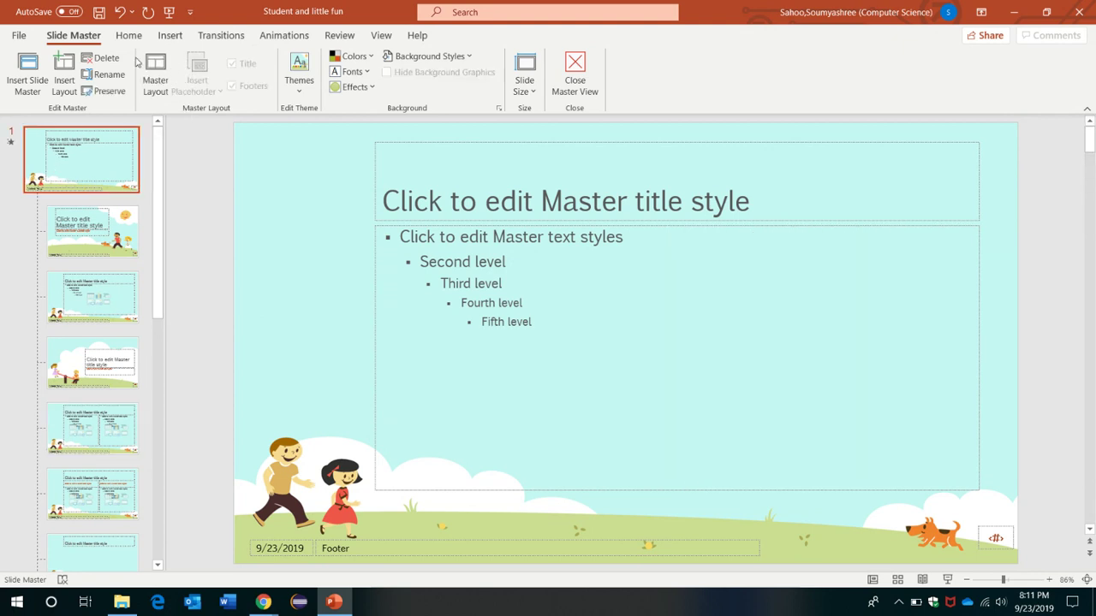
Insert the cartoon owl, flying-birds sky and red Angry Birds pictures from the online Birds category
{"action": "left_click", "coordinate": [170, 36]}
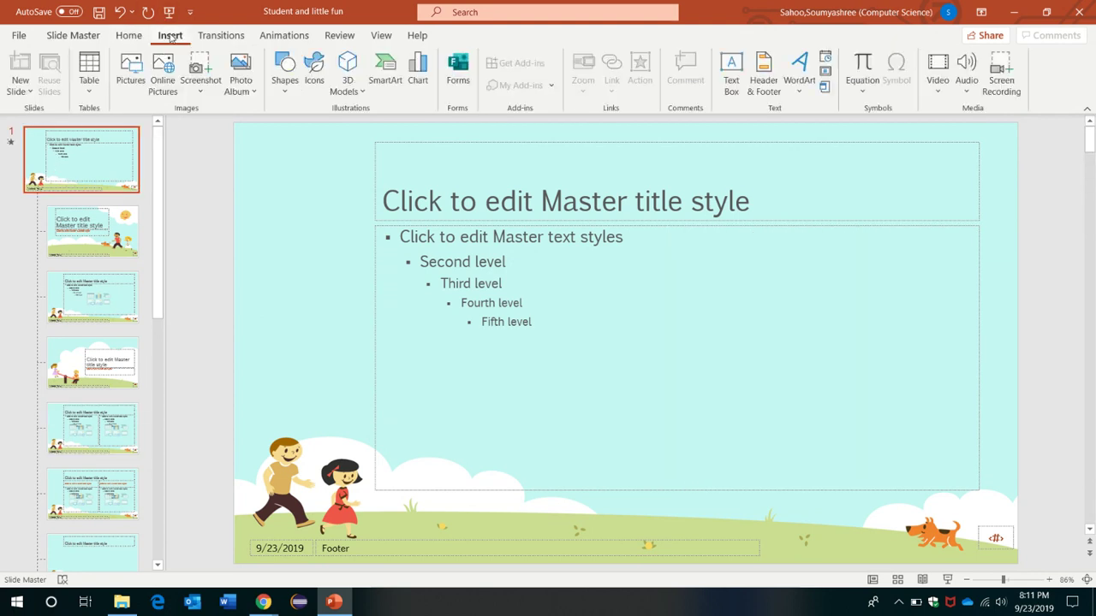
{"action": "left_click", "coordinate": [163, 69]}
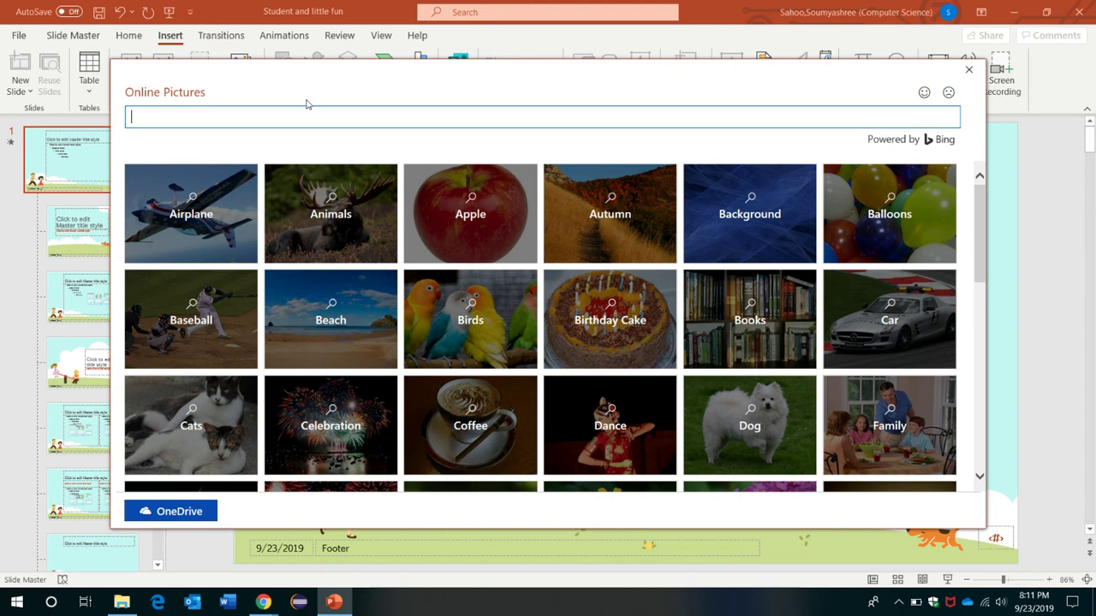
{"action": "mouse_move", "coordinate": [470, 320]}
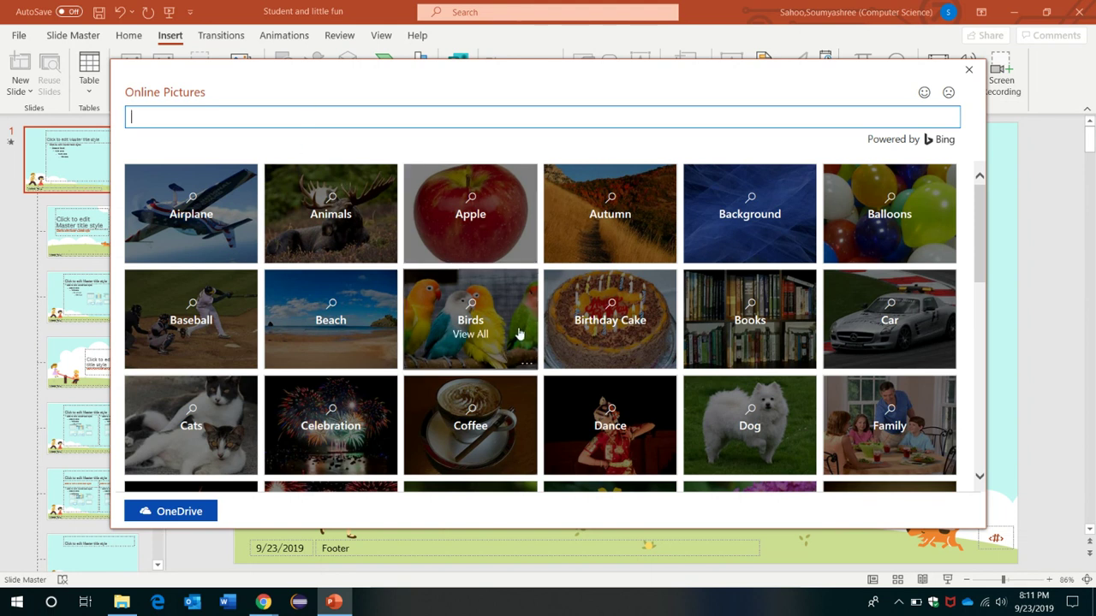
{"action": "left_click", "coordinate": [518, 334]}
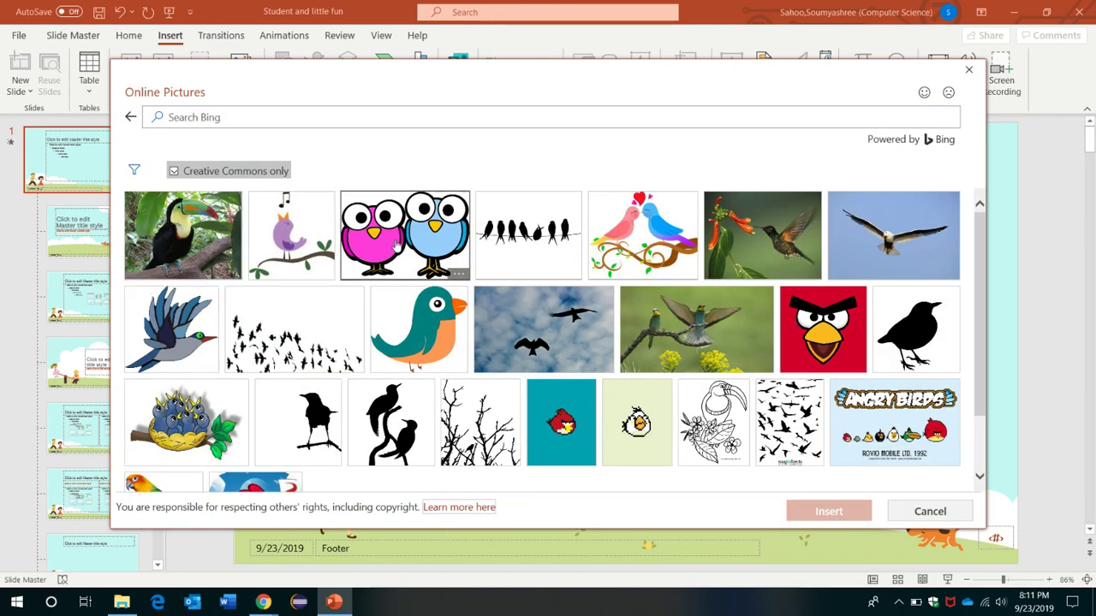
{"action": "left_click", "coordinate": [406, 261]}
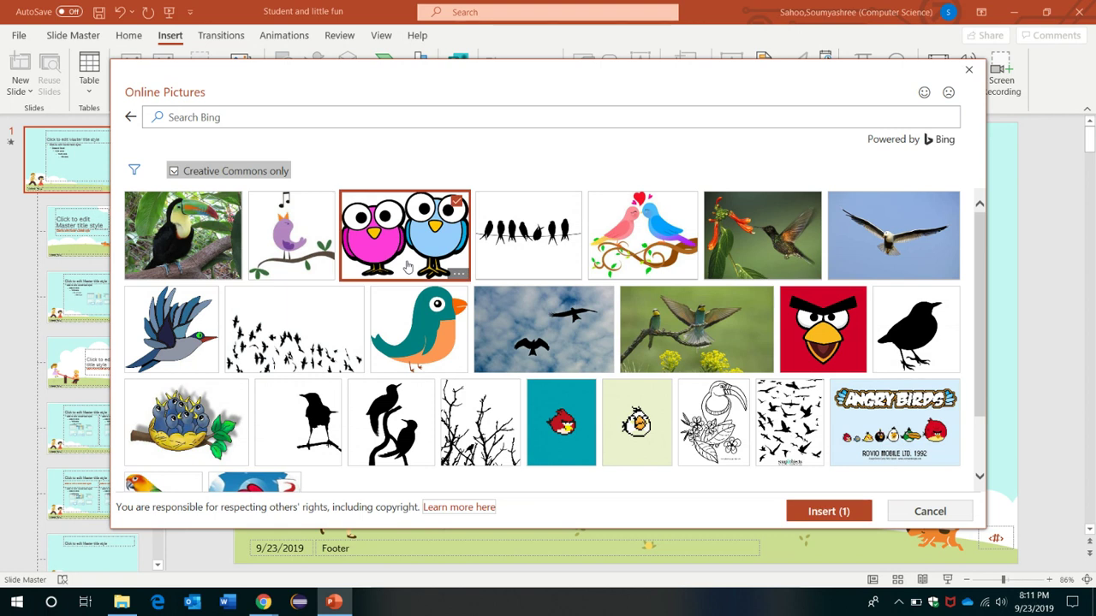
{"action": "left_click", "coordinate": [580, 345]}
{"action": "scroll", "coordinate": [733, 336], "scroll_direction": "down", "scroll_amount": 1}
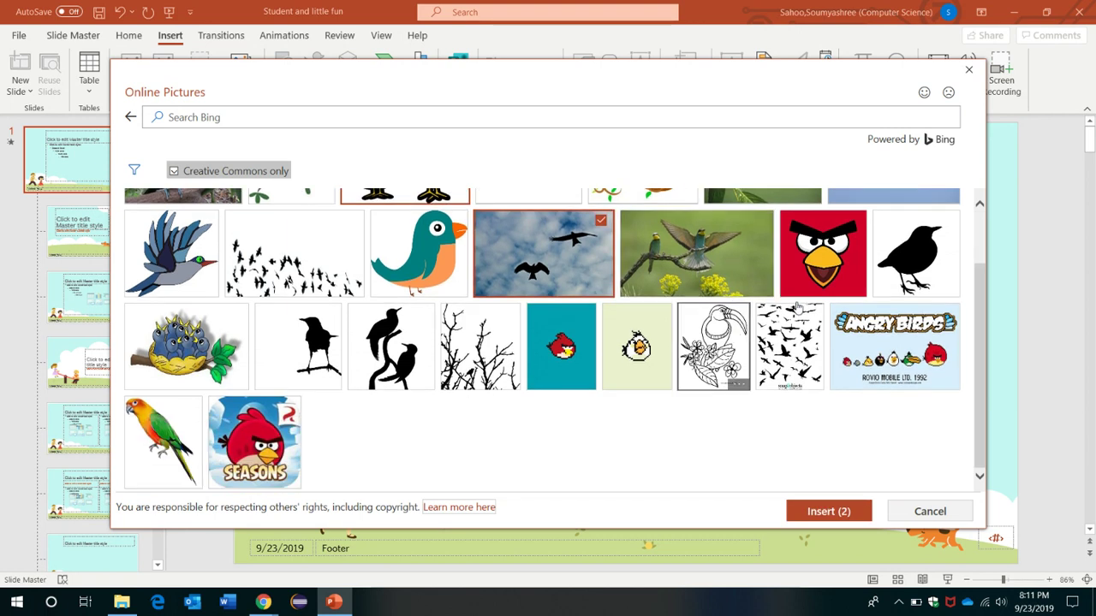
{"action": "left_click", "coordinate": [844, 277]}
{"action": "left_click", "coordinate": [822, 512]}
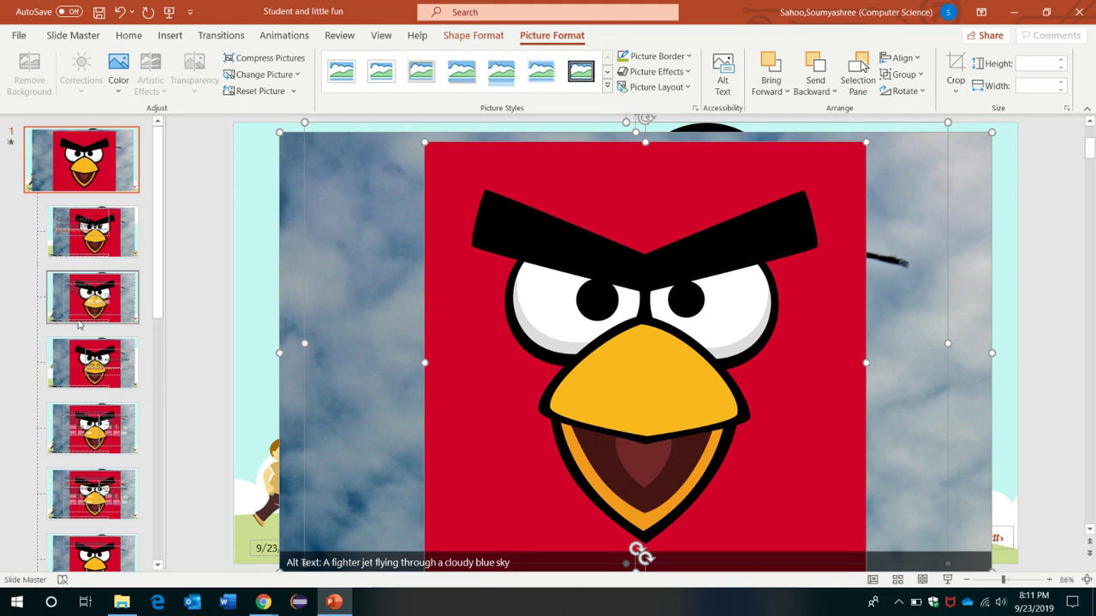
Deselect the inserted pictures and switch from the slide master back to Normal view
{"action": "left_click", "coordinate": [79, 318]}
{"action": "scroll", "coordinate": [79, 318], "scroll_direction": "down", "scroll_amount": 2}
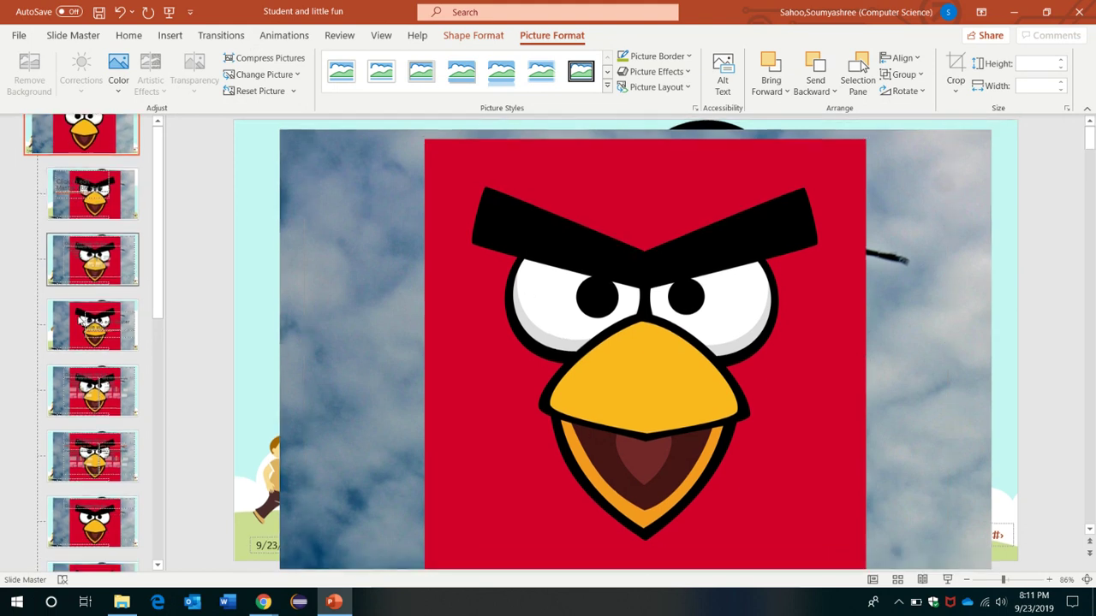
{"action": "scroll", "coordinate": [79, 318], "scroll_direction": "up", "scroll_amount": 2}
{"action": "scroll", "coordinate": [79, 317], "scroll_direction": "up", "scroll_amount": 5}
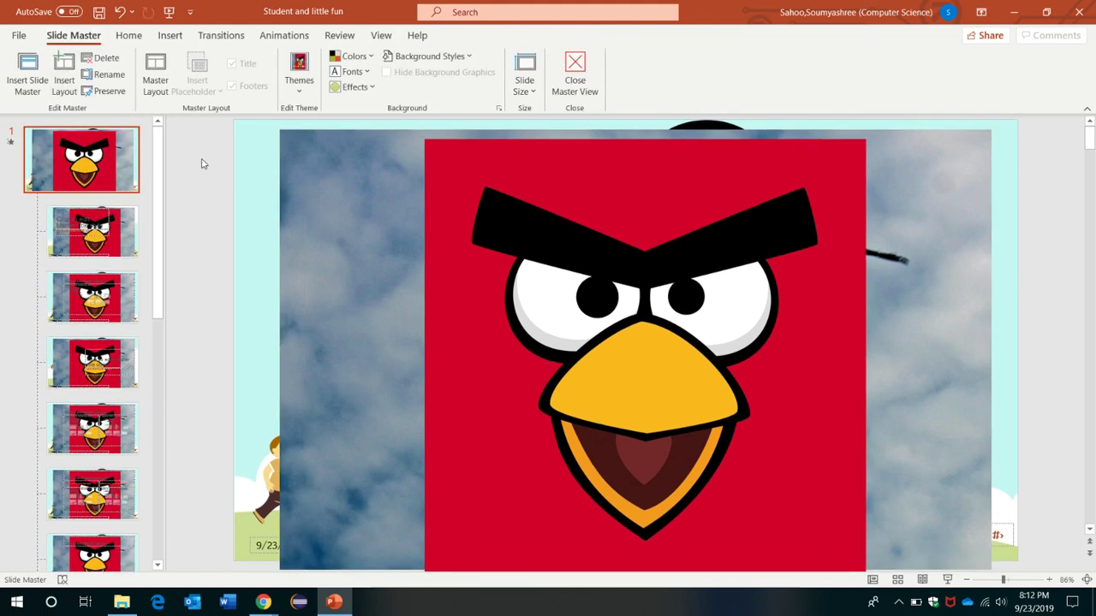
{"action": "left_click", "coordinate": [381, 35]}
{"action": "left_click", "coordinate": [20, 73]}
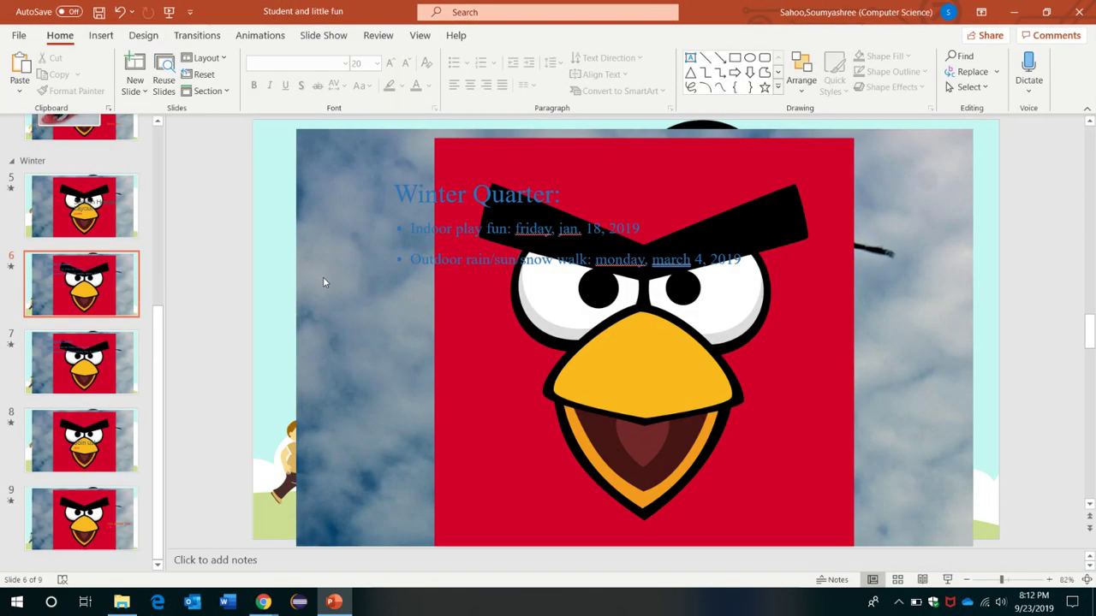
Scroll through the slide thumbnails to confirm the bird pictures appear on every slide
{"action": "scroll", "coordinate": [391, 325], "scroll_direction": "up", "scroll_amount": 2}
{"action": "scroll", "coordinate": [390, 317], "scroll_direction": "up", "scroll_amount": 1}
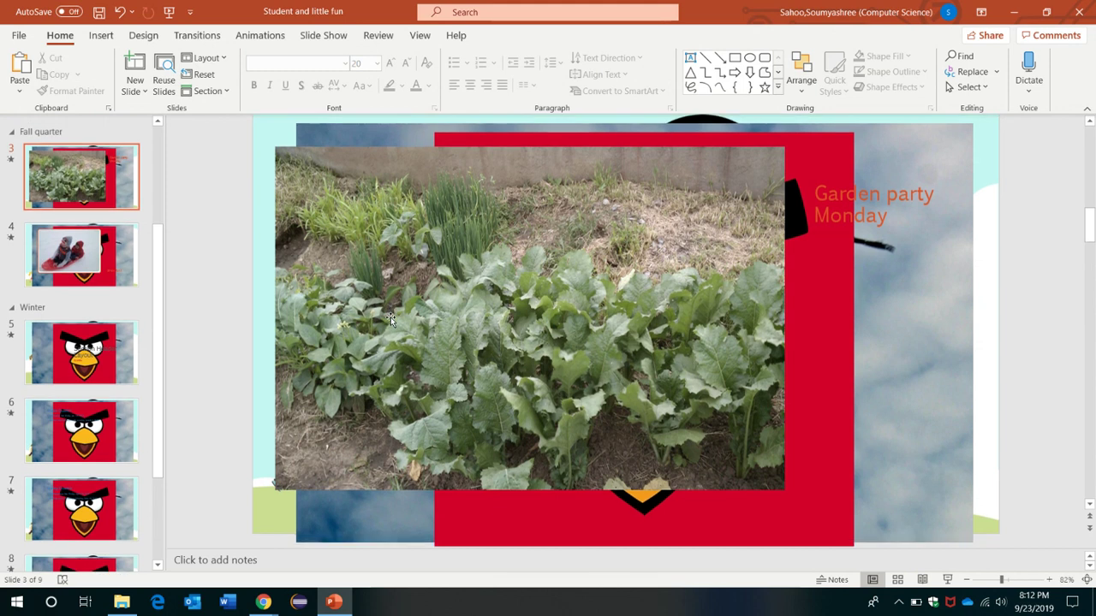
{"action": "scroll", "coordinate": [390, 316], "scroll_direction": "down", "scroll_amount": 1}
{"action": "scroll", "coordinate": [391, 318], "scroll_direction": "down", "scroll_amount": 2}
{"action": "scroll", "coordinate": [390, 317], "scroll_direction": "down", "scroll_amount": 2}
{"action": "scroll", "coordinate": [390, 317], "scroll_direction": "down", "scroll_amount": 1}
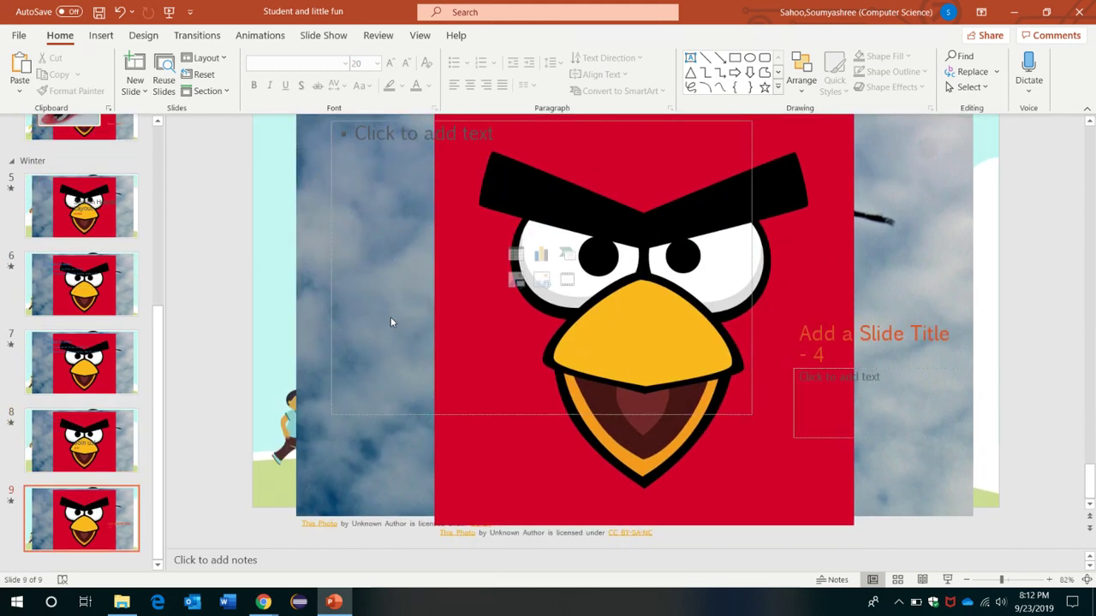
{"action": "left_click", "coordinate": [419, 35]}
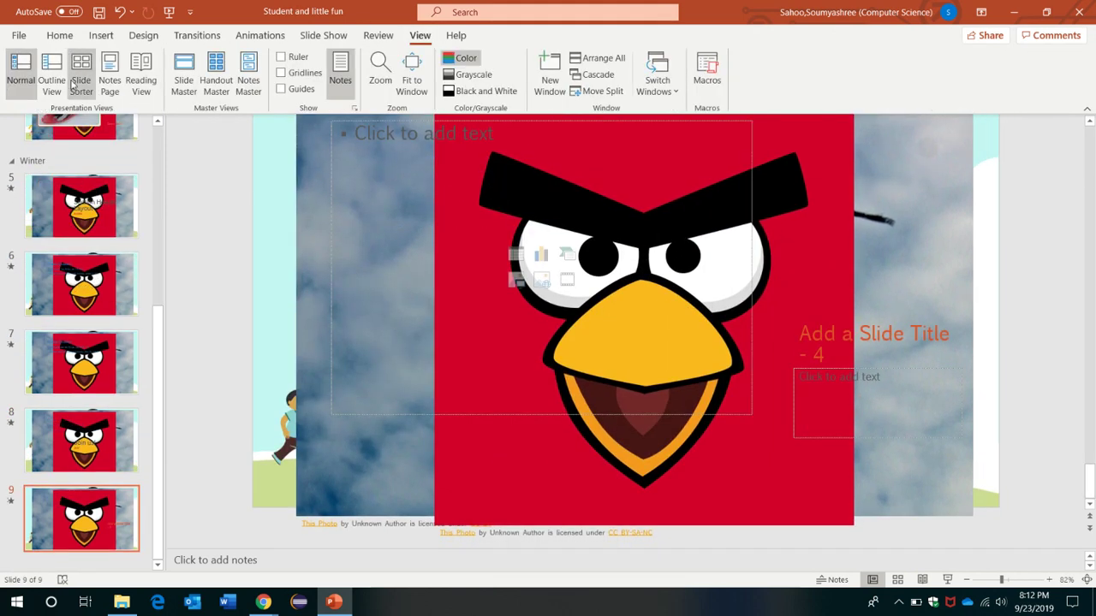
Hide background graphics on the Content with Caption layout, then review the remaining layouts
{"action": "left_click", "coordinate": [183, 84]}
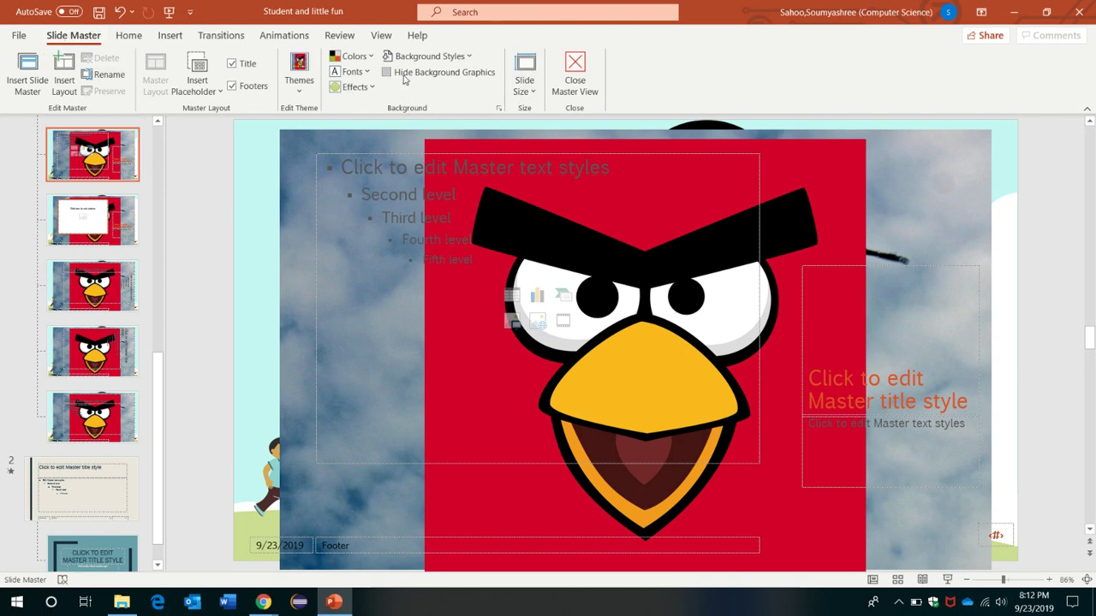
{"action": "left_click", "coordinate": [386, 72]}
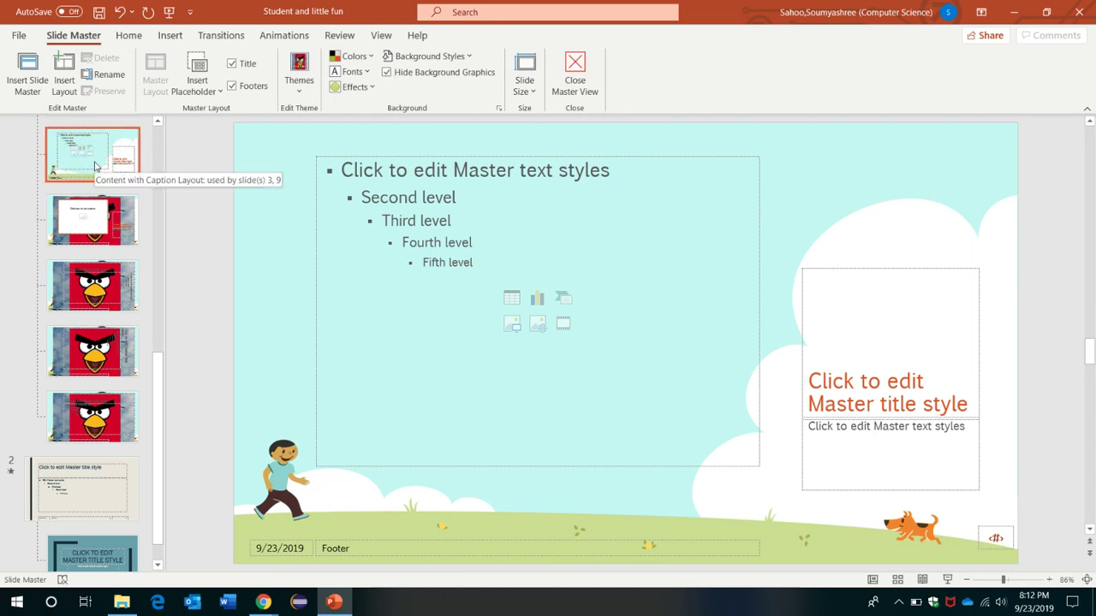
{"action": "left_click", "coordinate": [85, 217]}
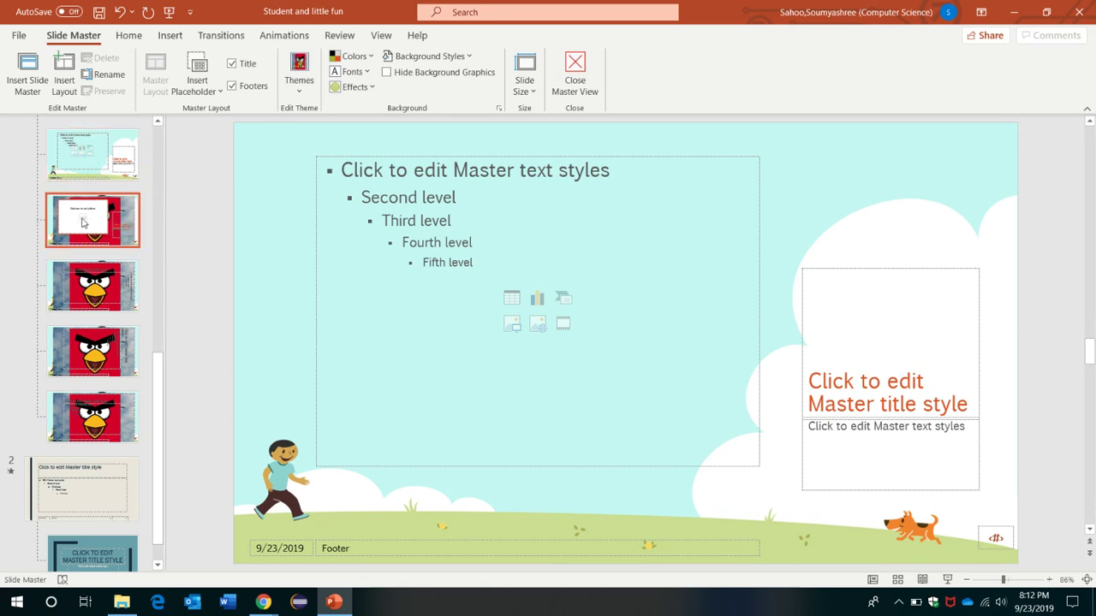
{"action": "left_click", "coordinate": [79, 293]}
{"action": "left_click", "coordinate": [88, 345]}
{"action": "left_click", "coordinate": [89, 417]}
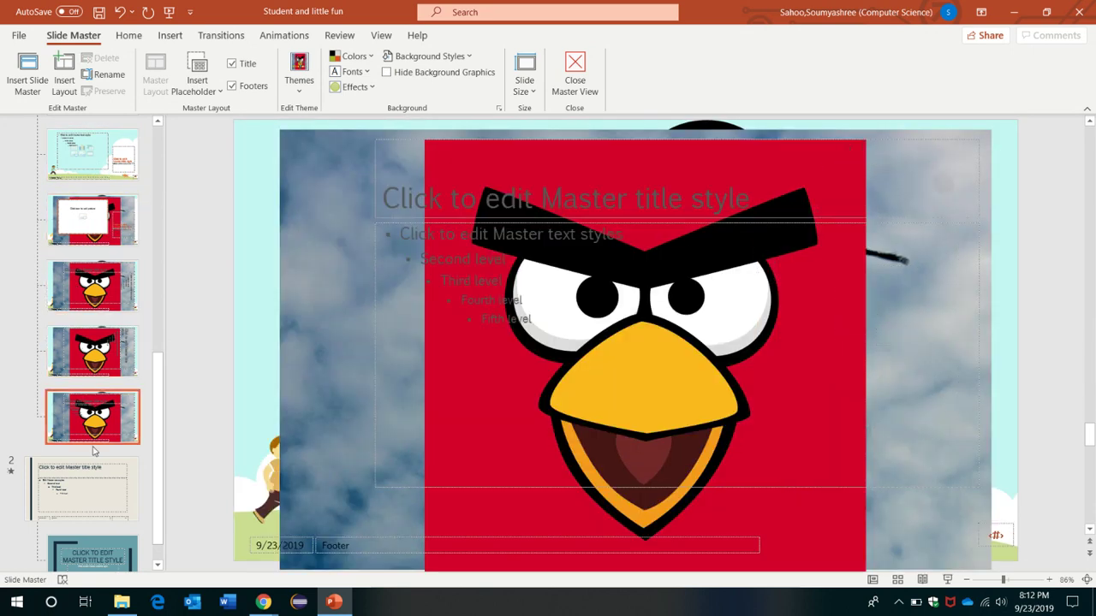
{"action": "left_click", "coordinate": [81, 488]}
Close Master View and show slide 3, Garden party Monday, now free of bird pictures
{"action": "left_click", "coordinate": [586, 76]}
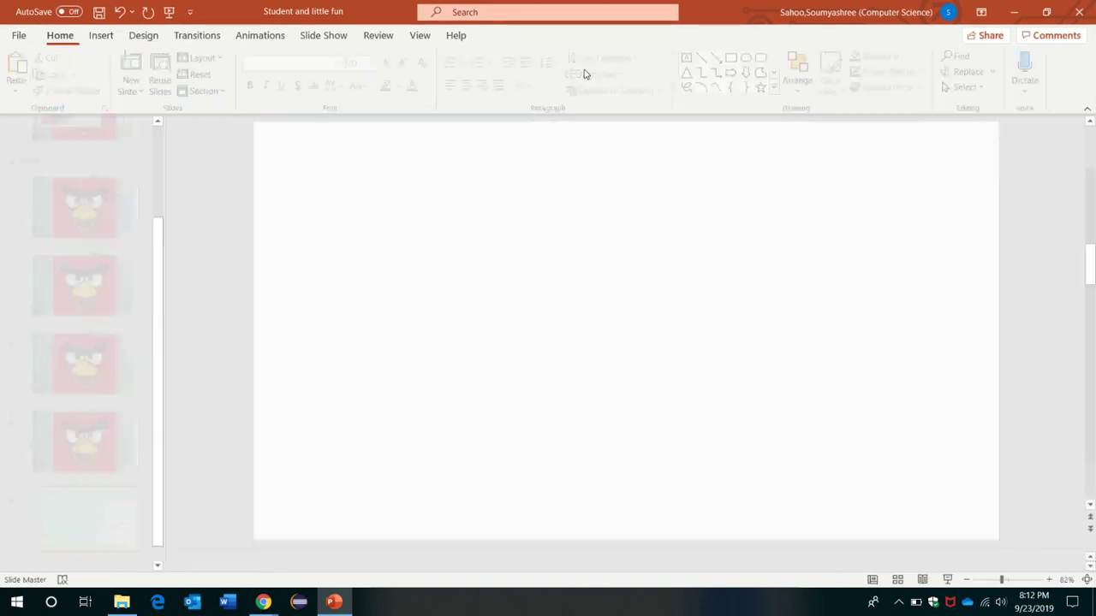
{"action": "scroll", "coordinate": [100, 281], "scroll_direction": "up", "scroll_amount": 5}
{"action": "scroll", "coordinate": [100, 281], "scroll_direction": "up", "scroll_amount": 2}
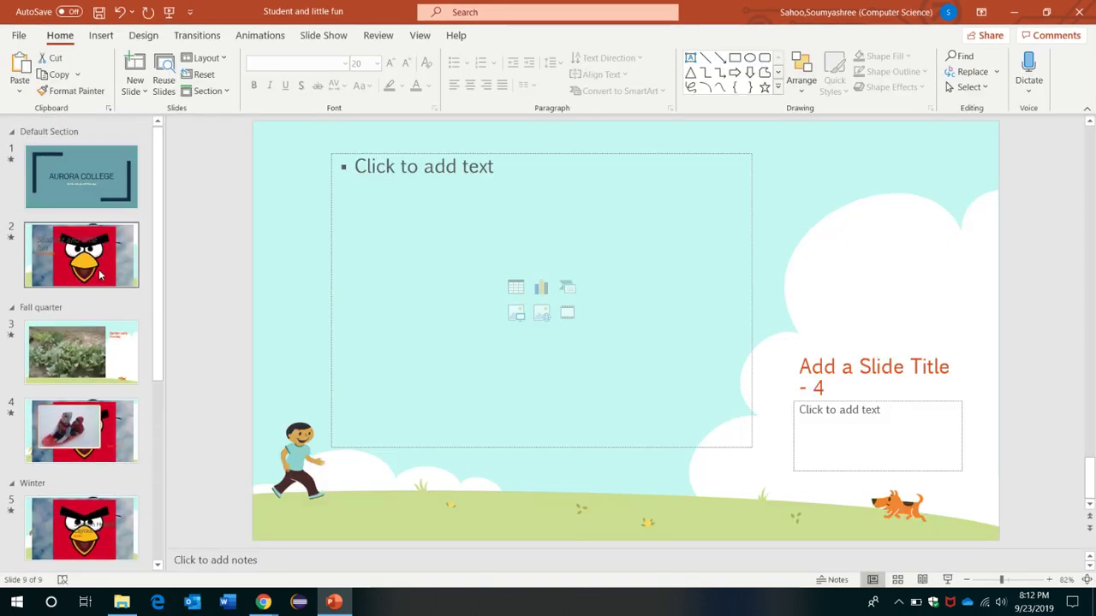
{"action": "left_click", "coordinate": [56, 164]}
{"action": "left_click", "coordinate": [83, 368]}
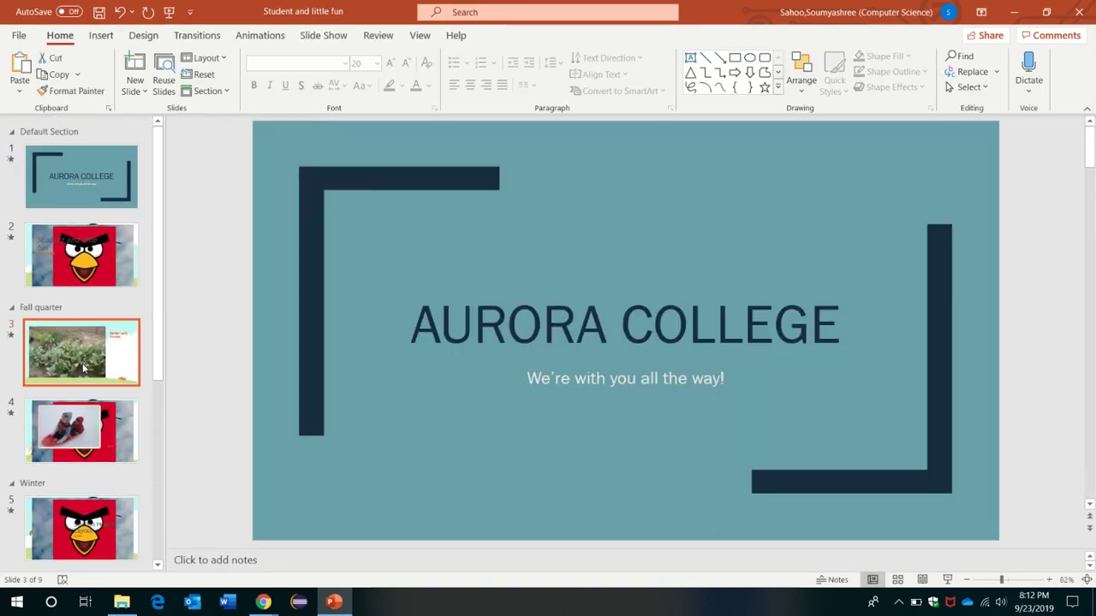
{"action": "scroll", "coordinate": [89, 325], "scroll_direction": "down", "scroll_amount": 1}
{"action": "scroll", "coordinate": [98, 274], "scroll_direction": "down", "scroll_amount": 2}
{"action": "scroll", "coordinate": [101, 245], "scroll_direction": "down", "scroll_amount": 1}
{"action": "scroll", "coordinate": [101, 246], "scroll_direction": "down", "scroll_amount": 1}
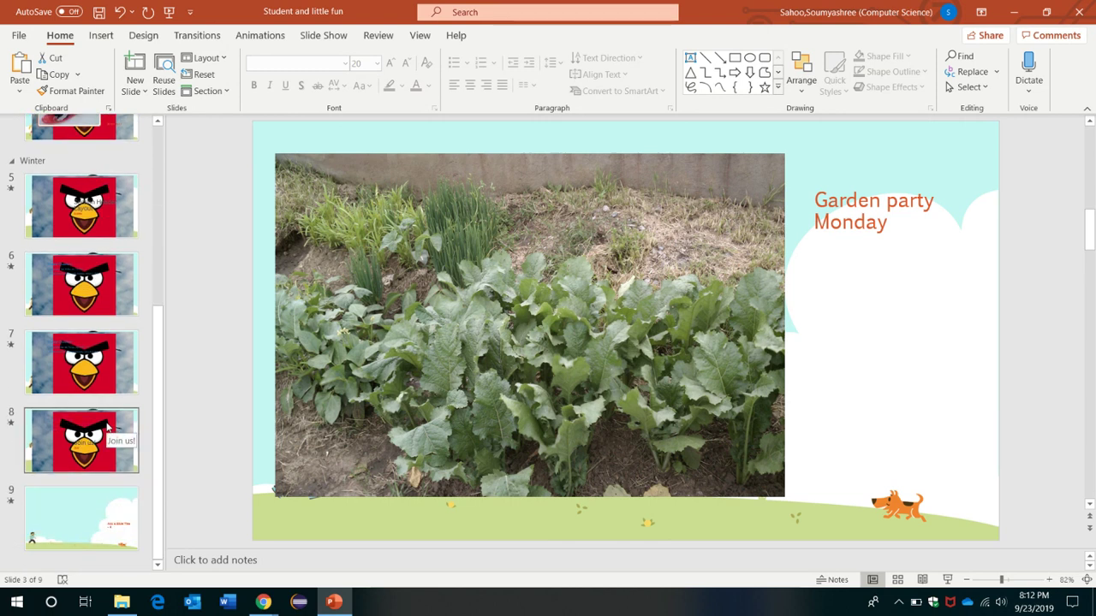
{"action": "scroll", "coordinate": [56, 399], "scroll_direction": "up", "scroll_amount": 5}
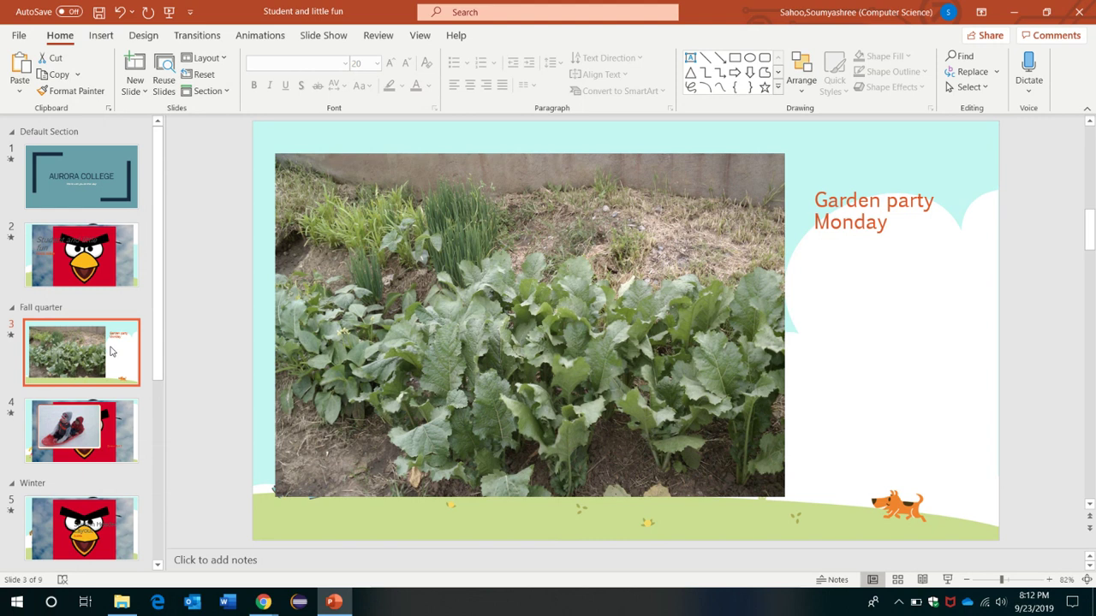